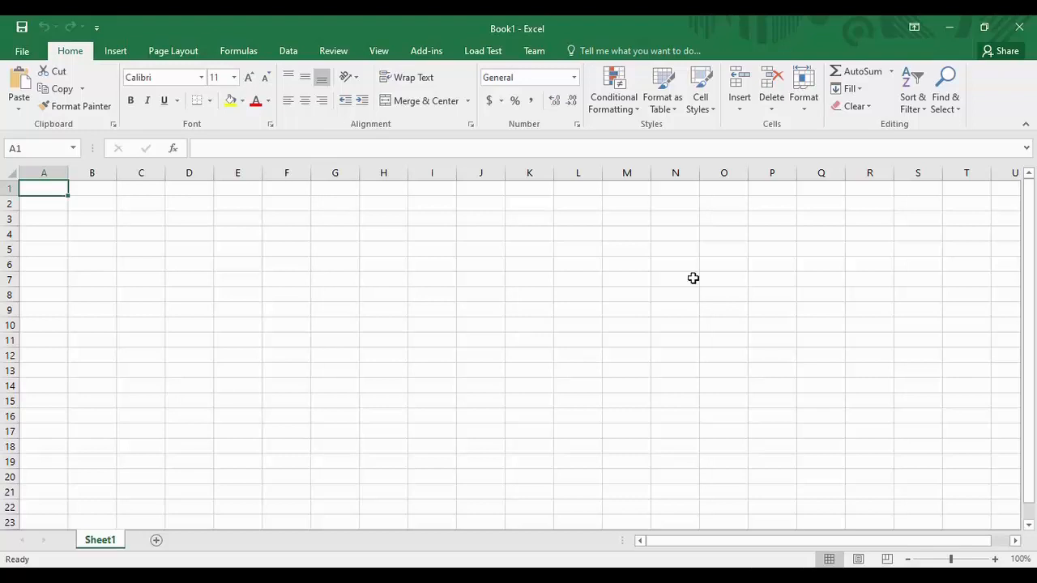
Examine the commands available for inserting, page layout, formulas, data, review and view, and return to the Home commands
{"action": "left_click", "coordinate": [121, 51]}
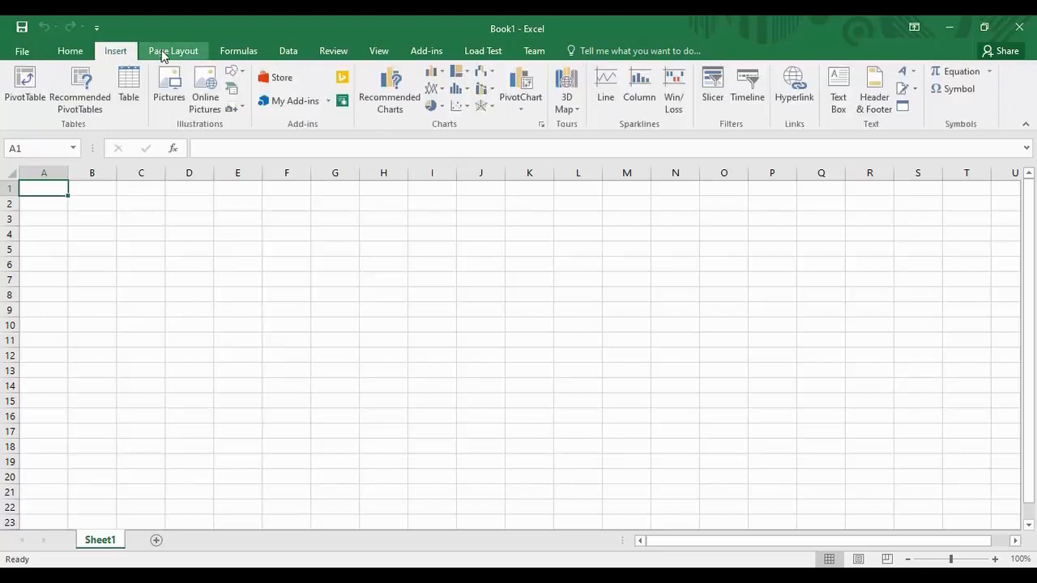
{"action": "left_click", "coordinate": [163, 50]}
{"action": "left_click", "coordinate": [247, 51]}
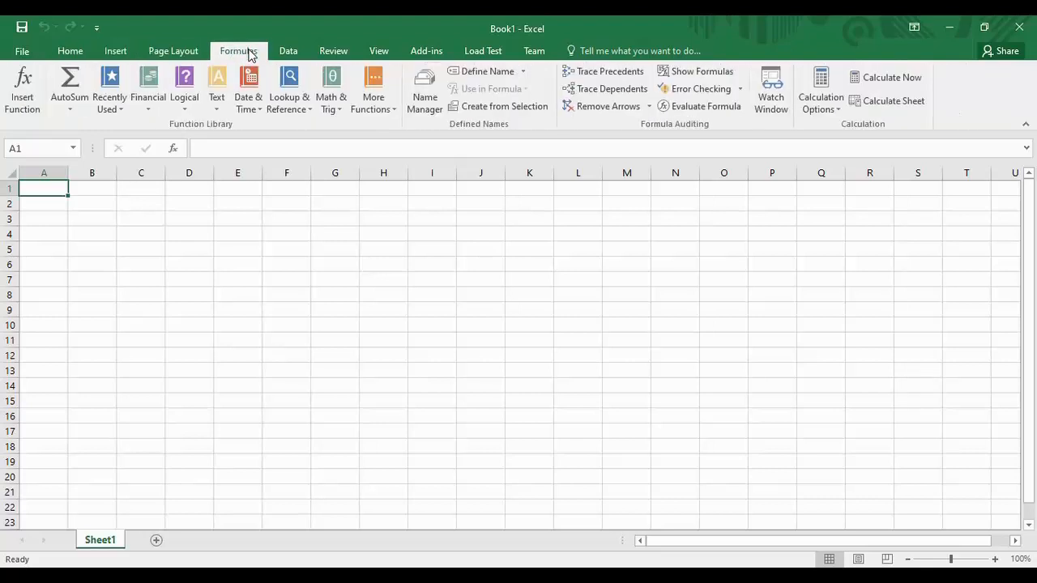
{"action": "left_click", "coordinate": [296, 50]}
{"action": "left_click", "coordinate": [339, 51]}
{"action": "left_click", "coordinate": [373, 50]}
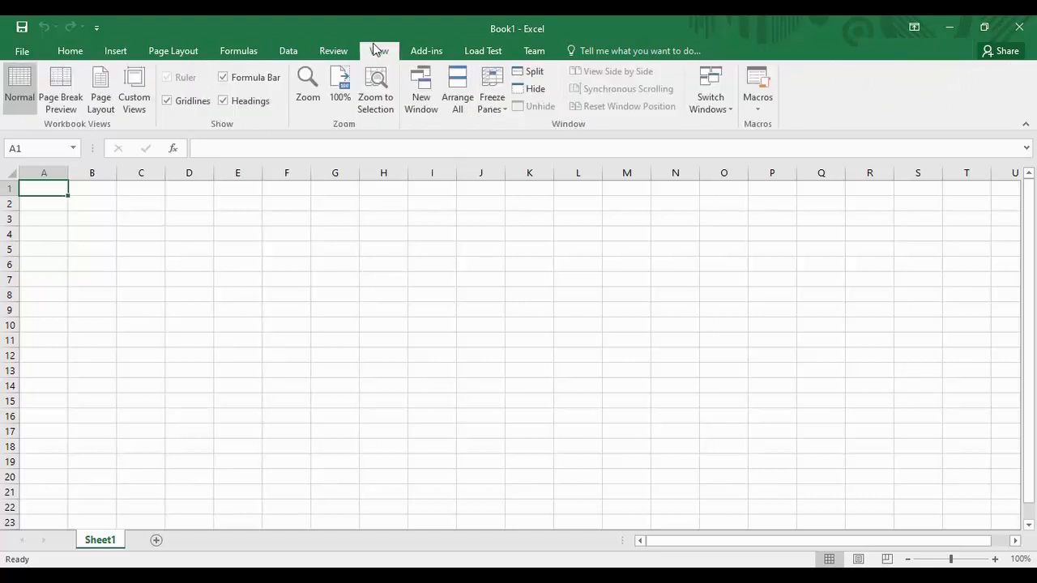
{"action": "left_click", "coordinate": [75, 52]}
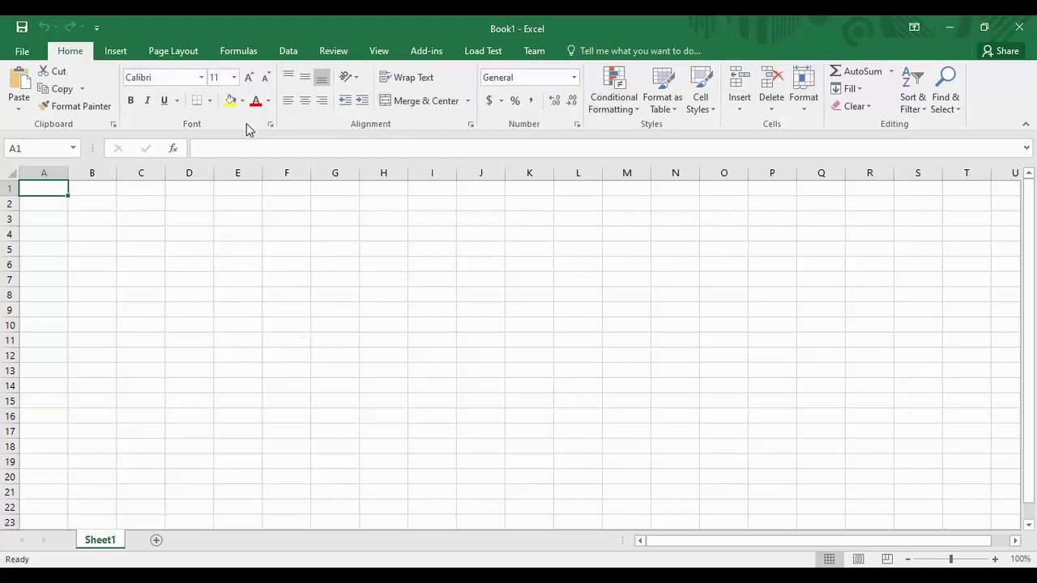
{"action": "left_click", "coordinate": [120, 56]}
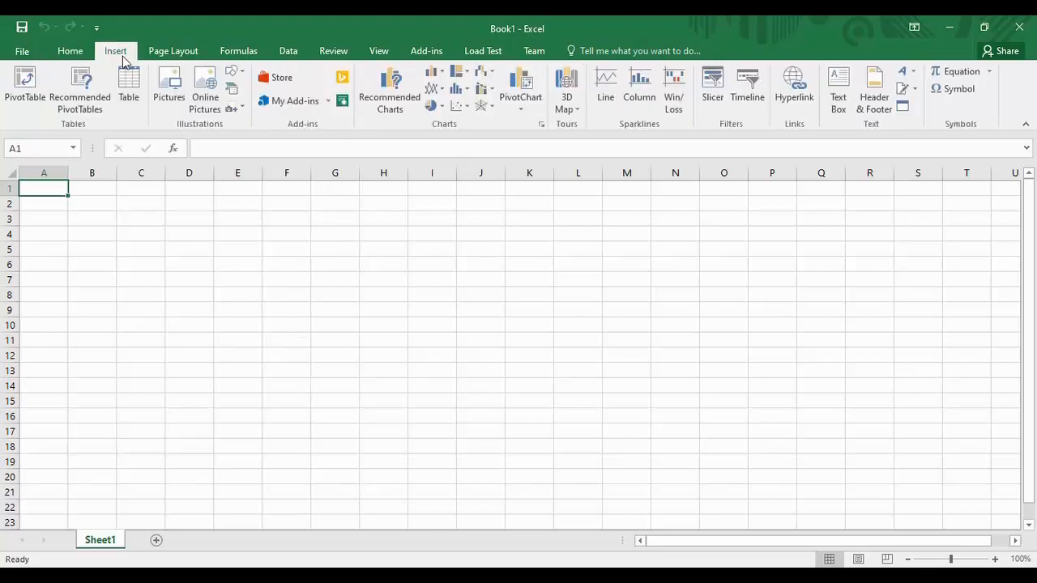
{"action": "left_click", "coordinate": [73, 53]}
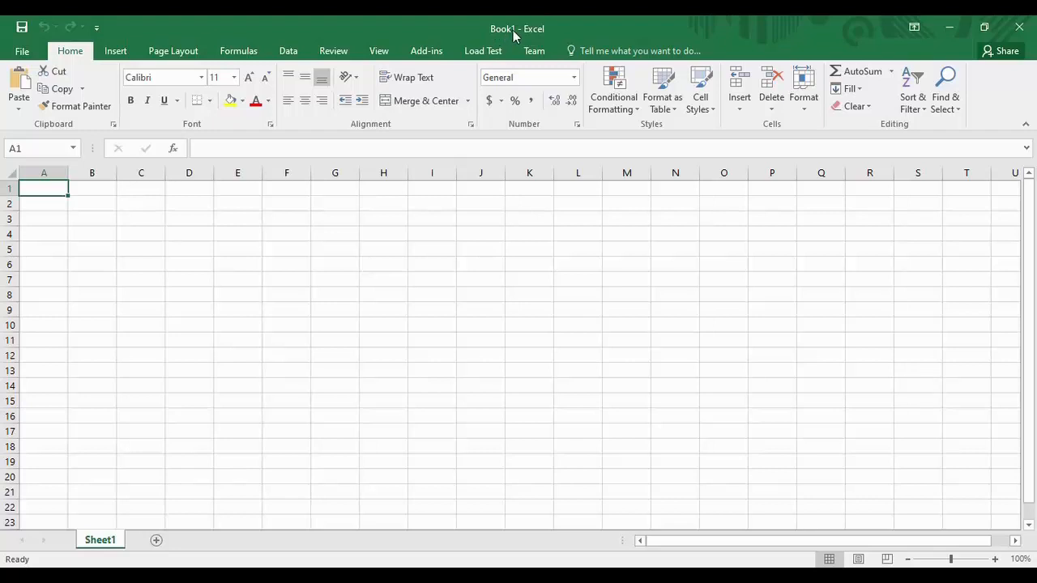
Add six new worksheets, Sheet2 through Sheet7, to the workbook and return to Sheet1
{"action": "left_click", "coordinate": [157, 543]}
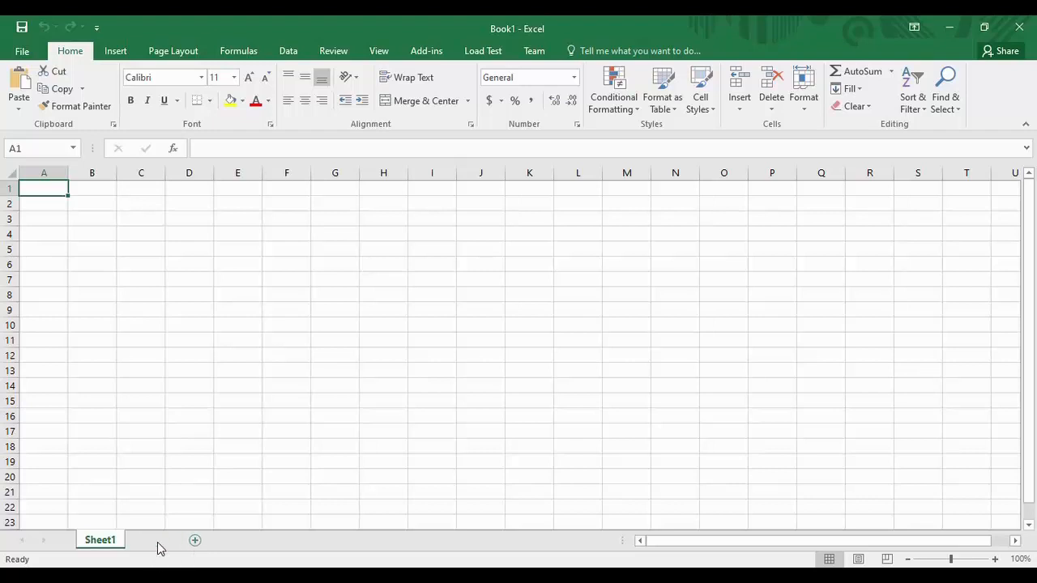
{"action": "left_click", "coordinate": [203, 541]}
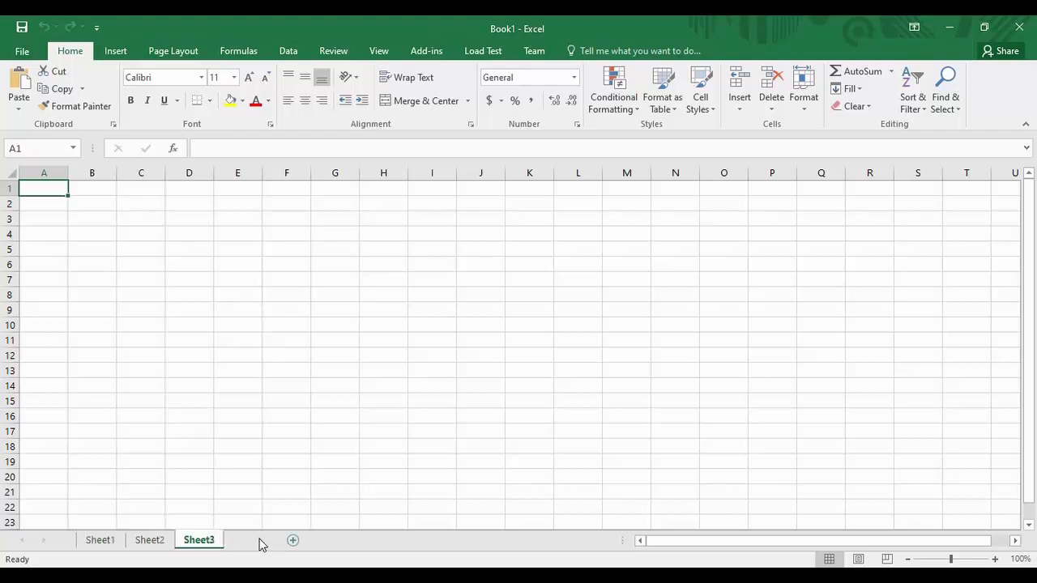
{"action": "left_click", "coordinate": [302, 542]}
{"action": "left_click", "coordinate": [356, 541]}
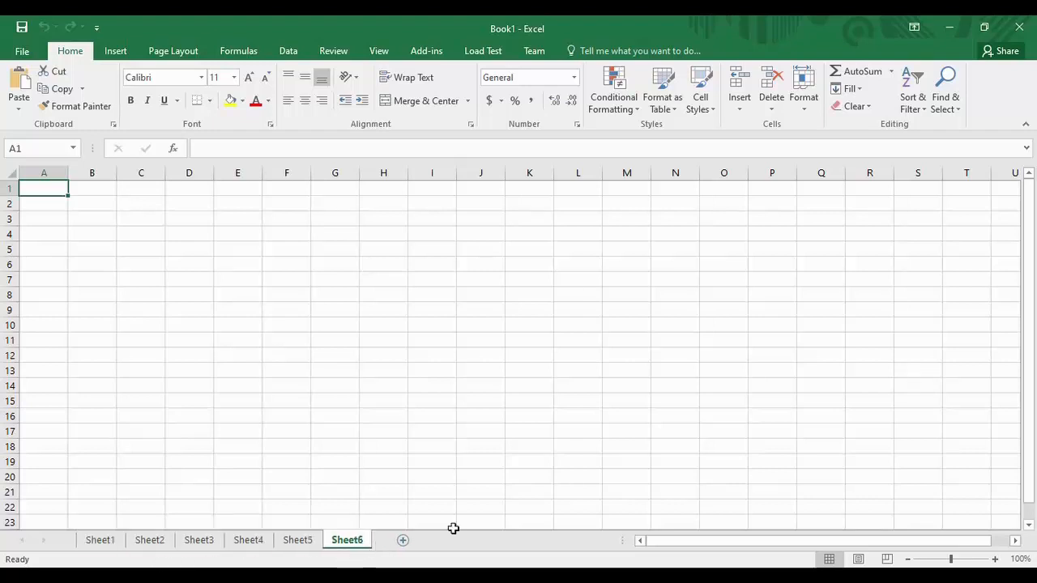
{"action": "left_click", "coordinate": [407, 541]}
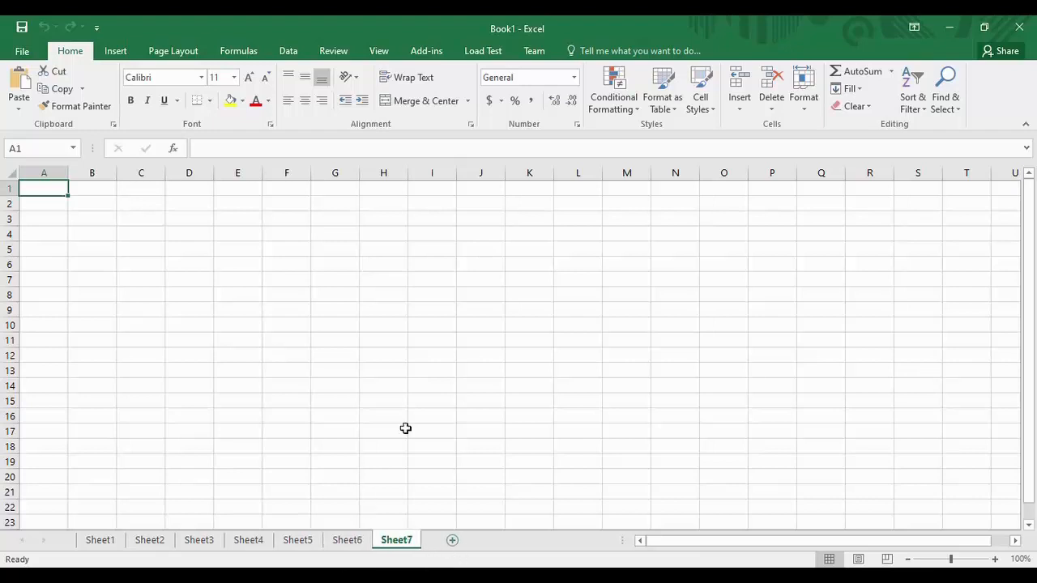
{"action": "left_click", "coordinate": [96, 548]}
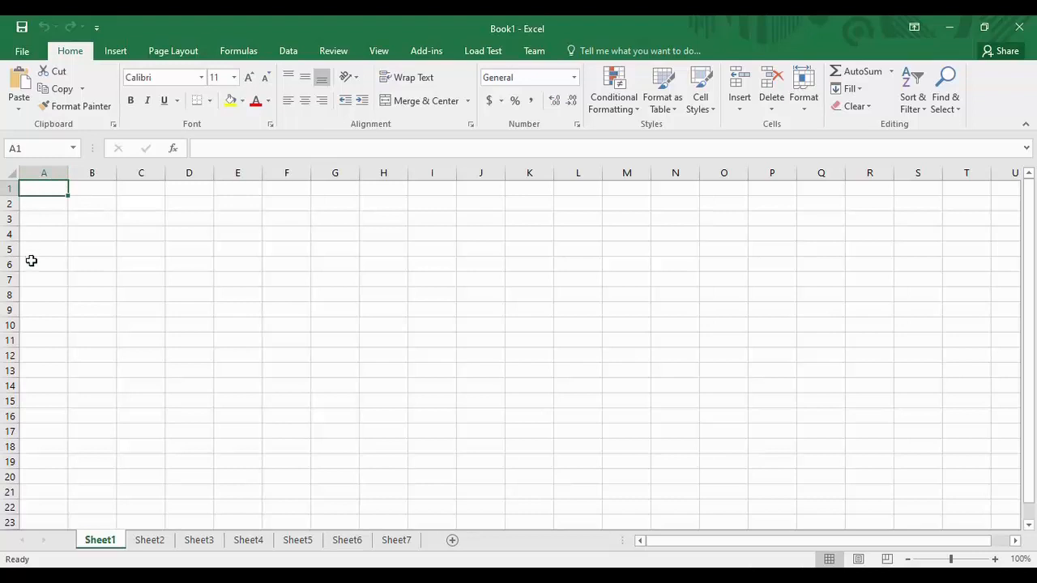
Select rows 1 through 6 one at a time to look at how rows are numbered
{"action": "left_click", "coordinate": [5, 187]}
{"action": "left_click", "coordinate": [8, 204]}
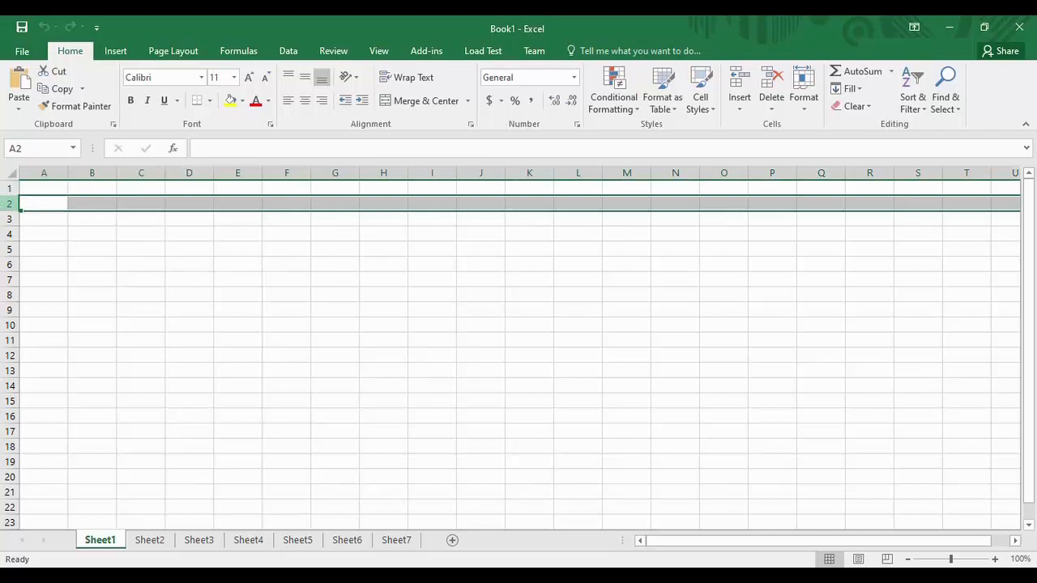
{"action": "left_click", "coordinate": [6, 218]}
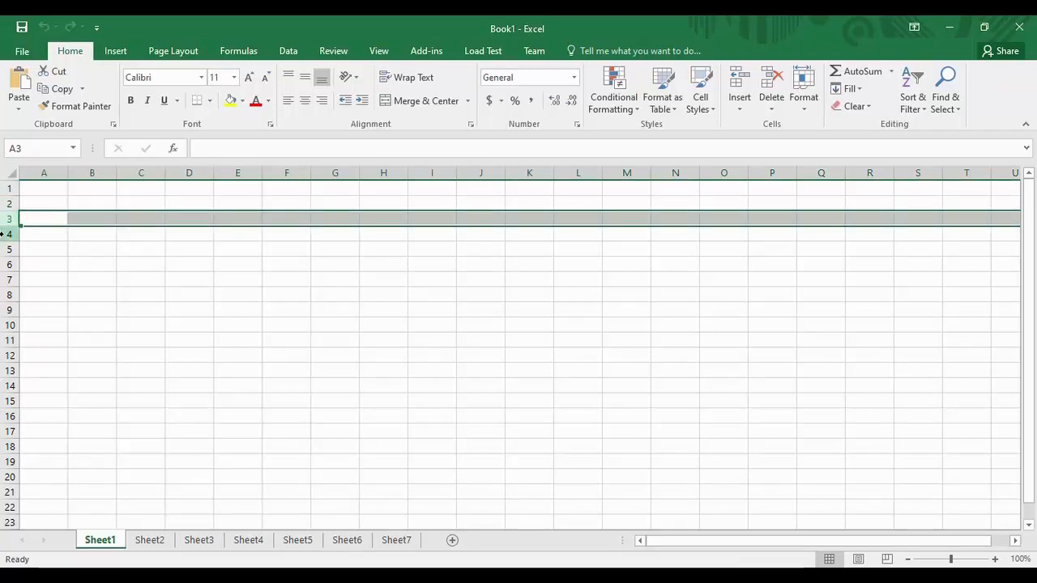
{"action": "left_click", "coordinate": [4, 234]}
{"action": "left_click", "coordinate": [7, 250]}
{"action": "left_click", "coordinate": [5, 265]}
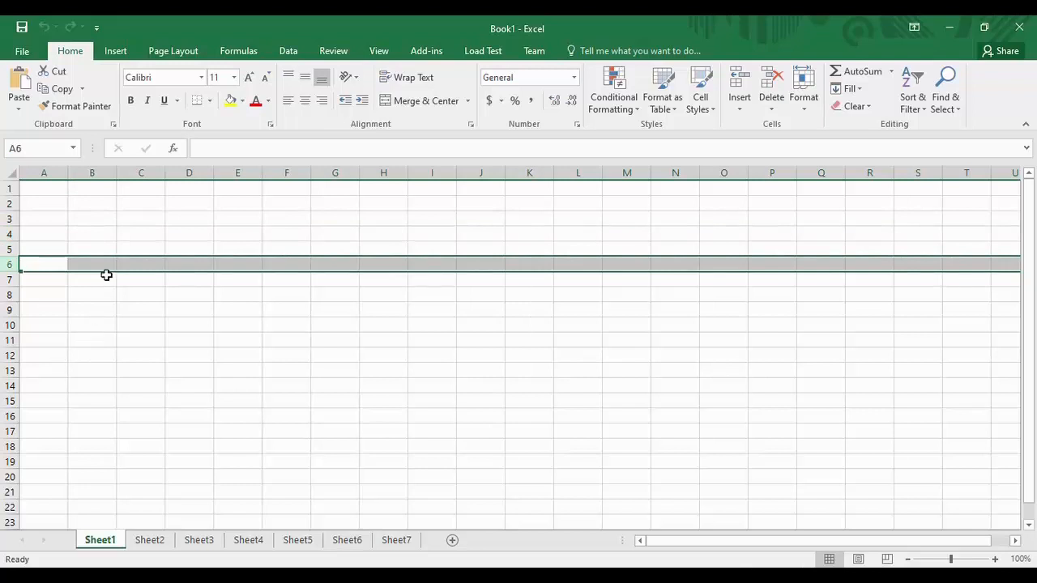
Select columns B through K one at a time, followed by column A and row 2, to examine the column and row headings
{"action": "left_click", "coordinate": [85, 168]}
{"action": "left_click", "coordinate": [144, 168]}
{"action": "left_click", "coordinate": [190, 168]}
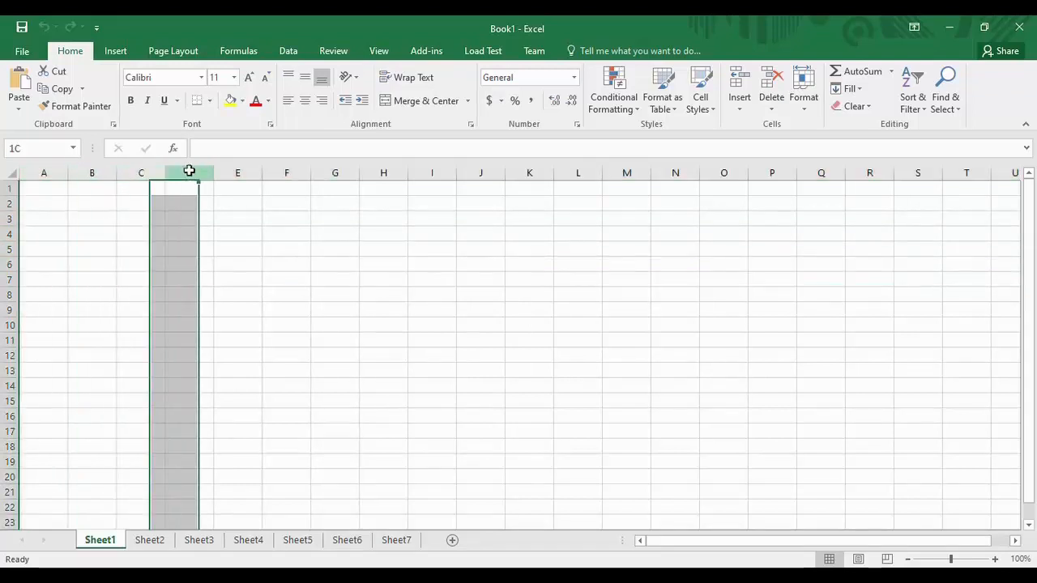
{"action": "left_click", "coordinate": [236, 169]}
{"action": "left_click", "coordinate": [281, 169]}
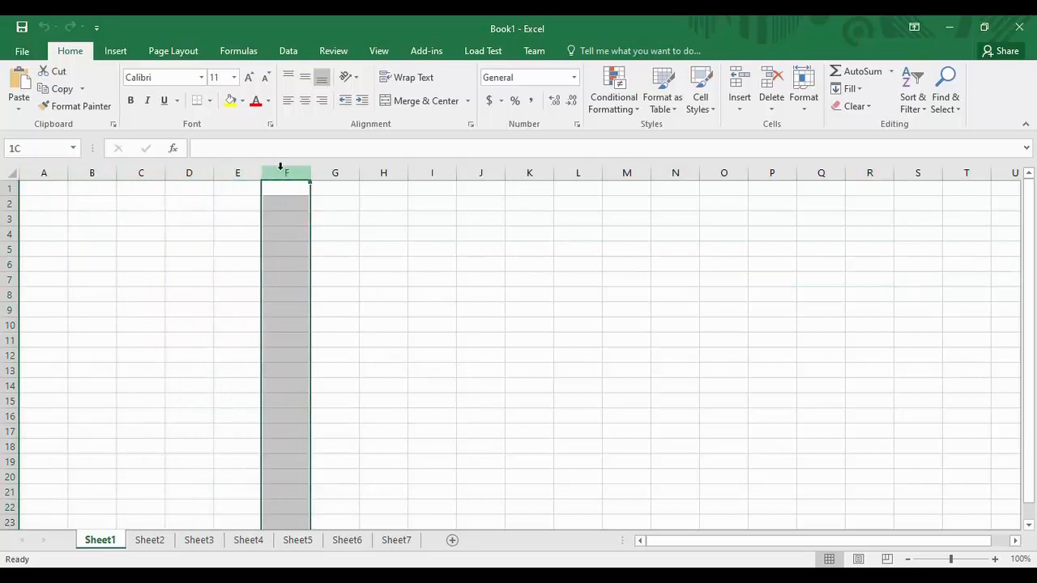
{"action": "left_click", "coordinate": [332, 168]}
{"action": "left_click", "coordinate": [379, 168]}
{"action": "left_click", "coordinate": [436, 168]}
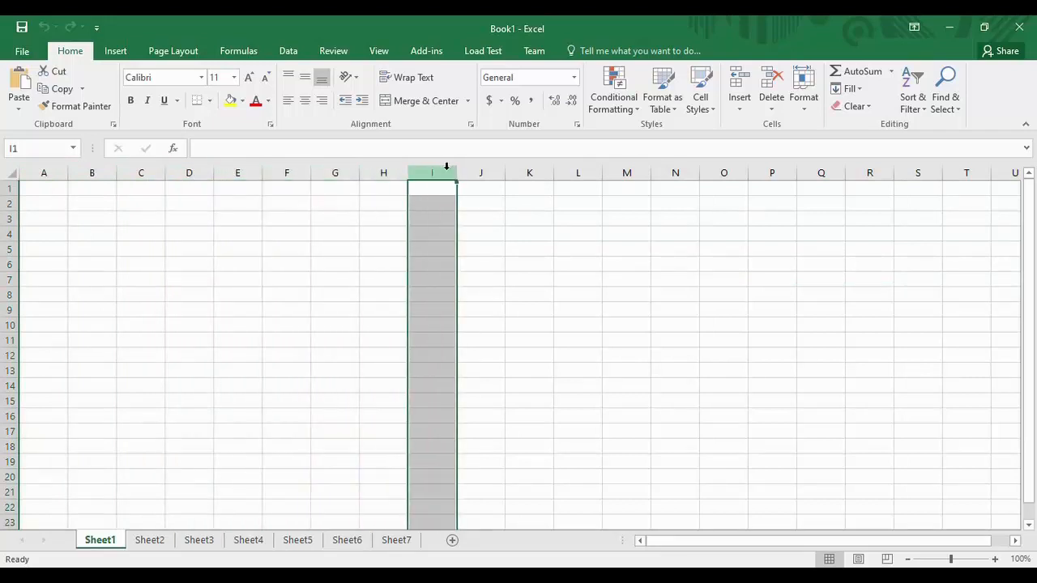
{"action": "left_click", "coordinate": [480, 171]}
{"action": "left_click", "coordinate": [531, 174]}
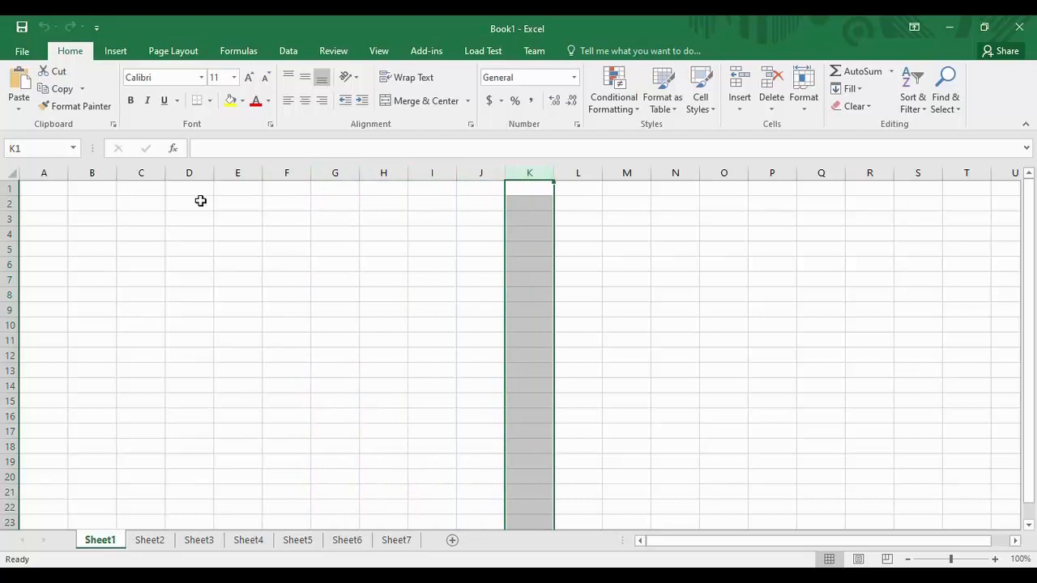
{"action": "left_click", "coordinate": [43, 173]}
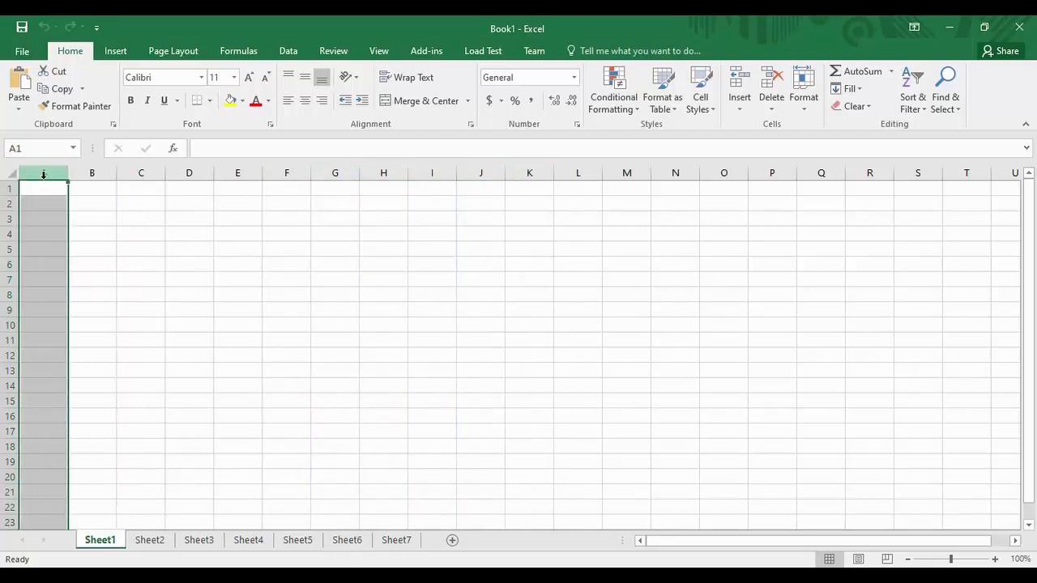
{"action": "left_click", "coordinate": [6, 204]}
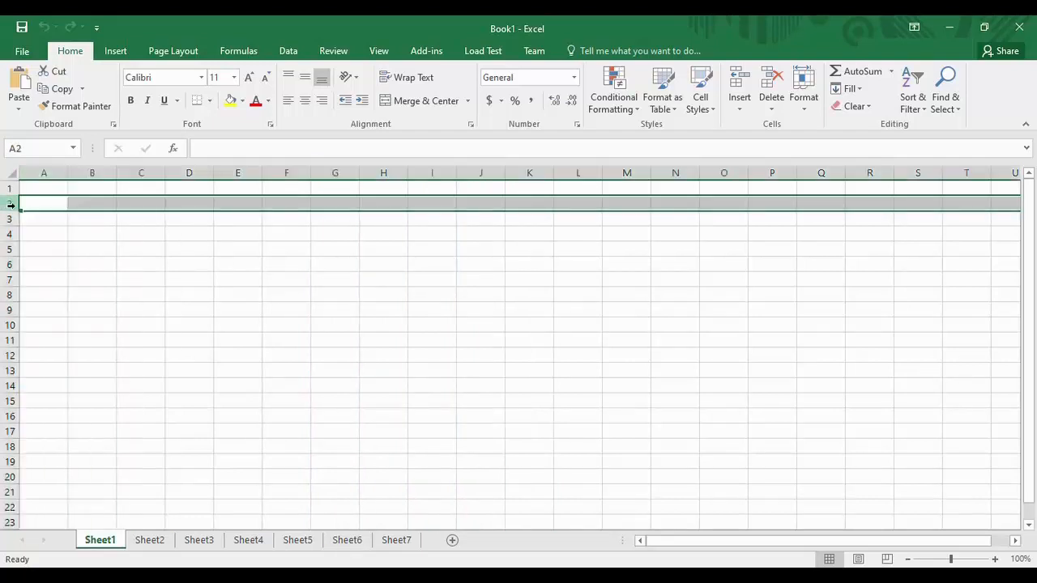
Select cell D3, inspect its reference in the Name Box, and move the selection to E3
{"action": "left_click", "coordinate": [166, 224]}
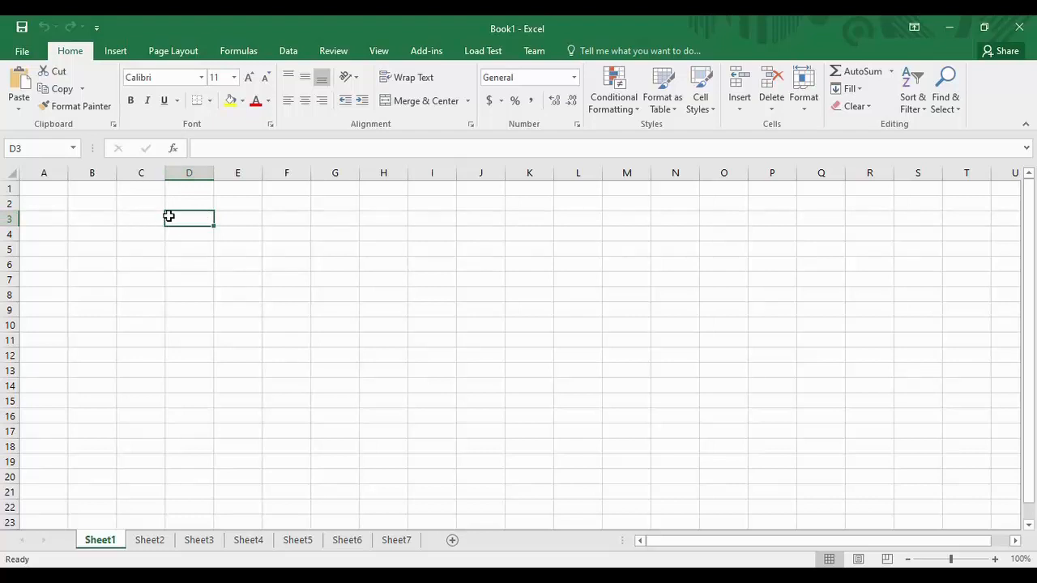
{"action": "left_click", "coordinate": [24, 149]}
{"action": "left_click", "coordinate": [25, 149]}
{"action": "left_click", "coordinate": [73, 148]}
{"action": "left_click", "coordinate": [190, 244]}
{"action": "left_click", "coordinate": [228, 224]}
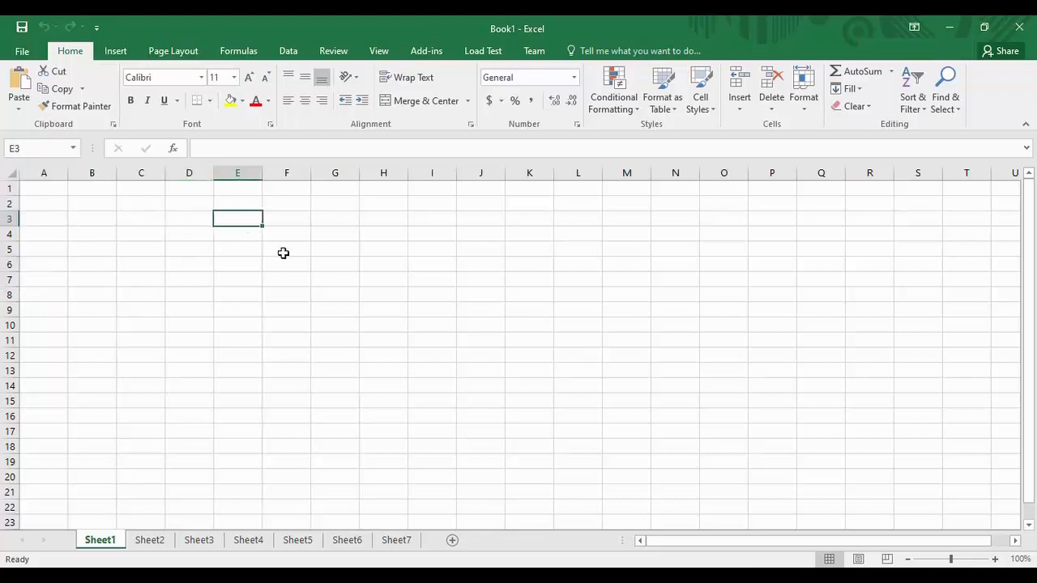
Select several scattered cells, including F12 and C7, and check how the Name Box shows each cell's reference
{"action": "left_click", "coordinate": [283, 253]}
{"action": "left_click", "coordinate": [232, 287]}
{"action": "left_click", "coordinate": [164, 277]}
{"action": "left_click", "coordinate": [91, 275]}
{"action": "left_click", "coordinate": [192, 381]}
{"action": "left_click", "coordinate": [279, 356]}
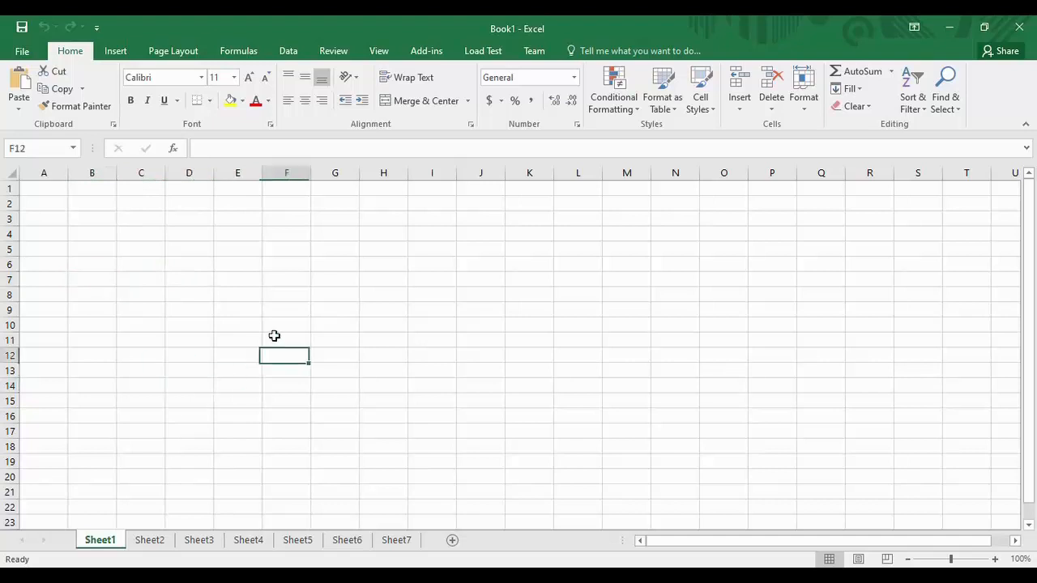
{"action": "left_click", "coordinate": [151, 277]}
{"action": "left_click", "coordinate": [74, 150]}
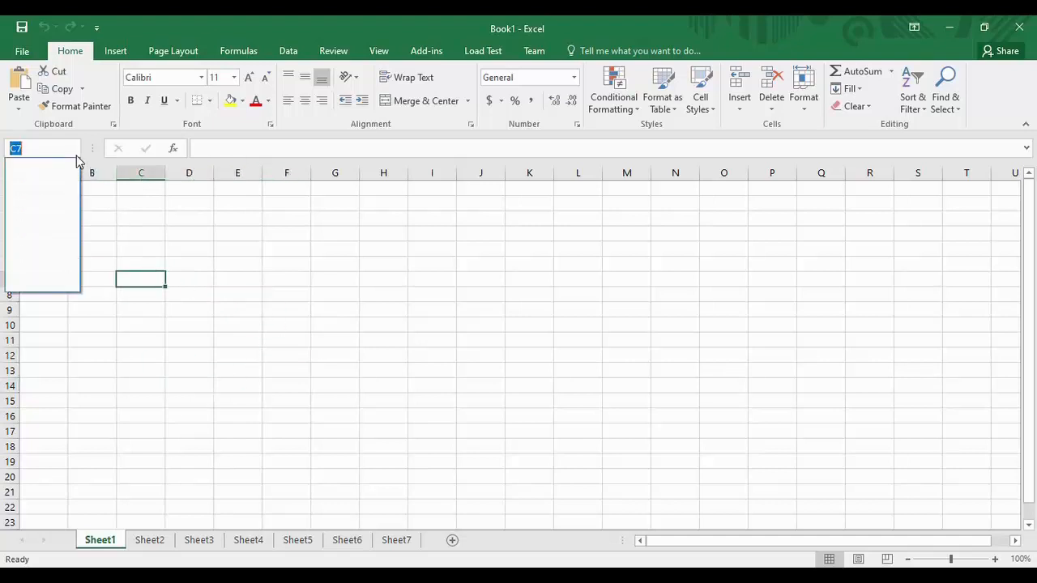
{"action": "key", "text": "Escape"}
Select the cell range C3:J13 as one block, and clear the selection by selecting cell L9
{"action": "left_click_drag", "start_coordinate": [120, 218], "coordinate": [495, 375]}
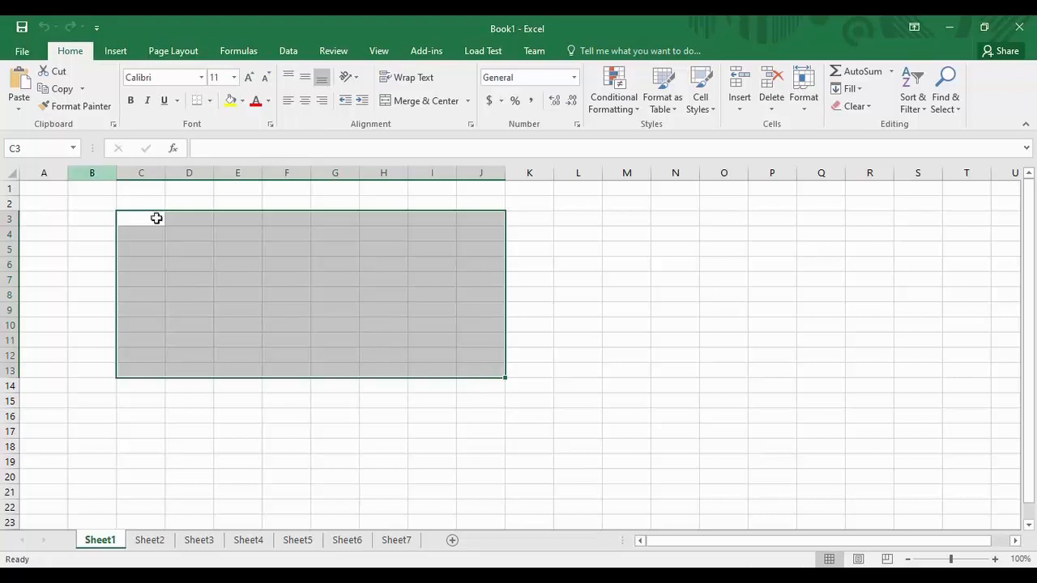
{"action": "left_click", "coordinate": [568, 317]}
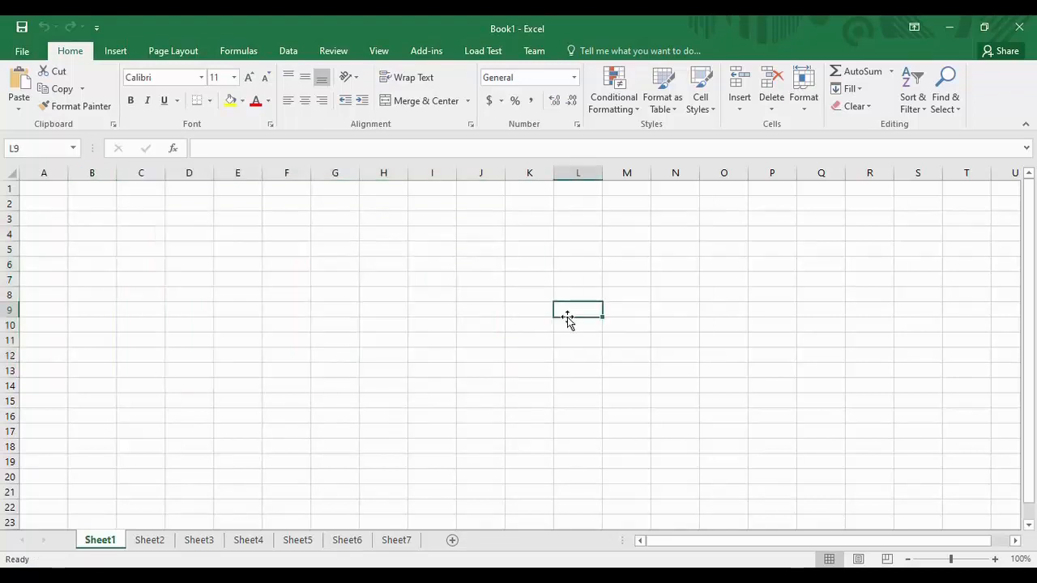
Enter "Data" in cell A1 and "Table" in cell A2, finishing with B2 as the active cell
{"action": "left_click", "coordinate": [49, 190]}
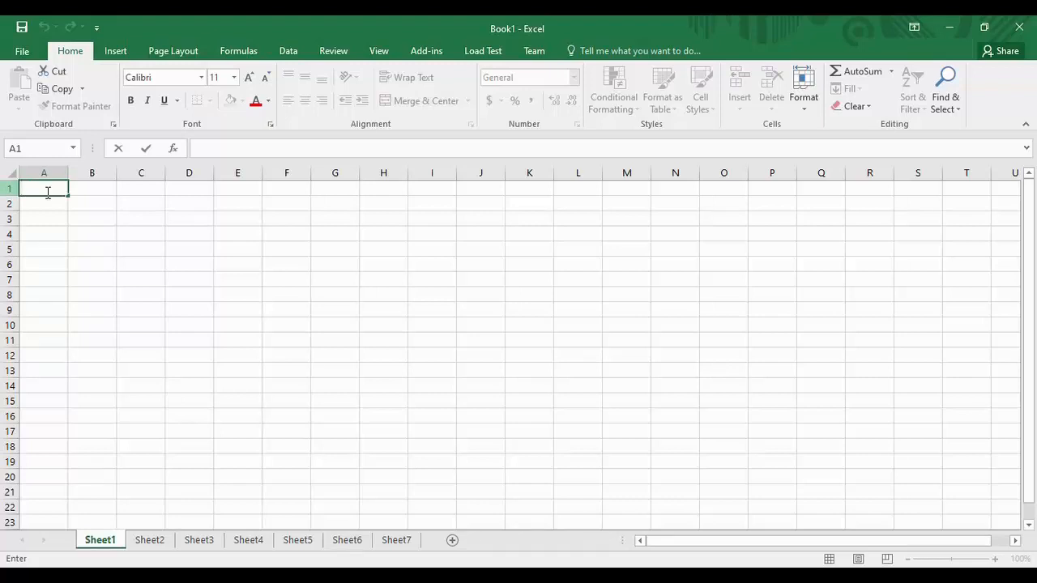
{"action": "type", "text": "Data"}
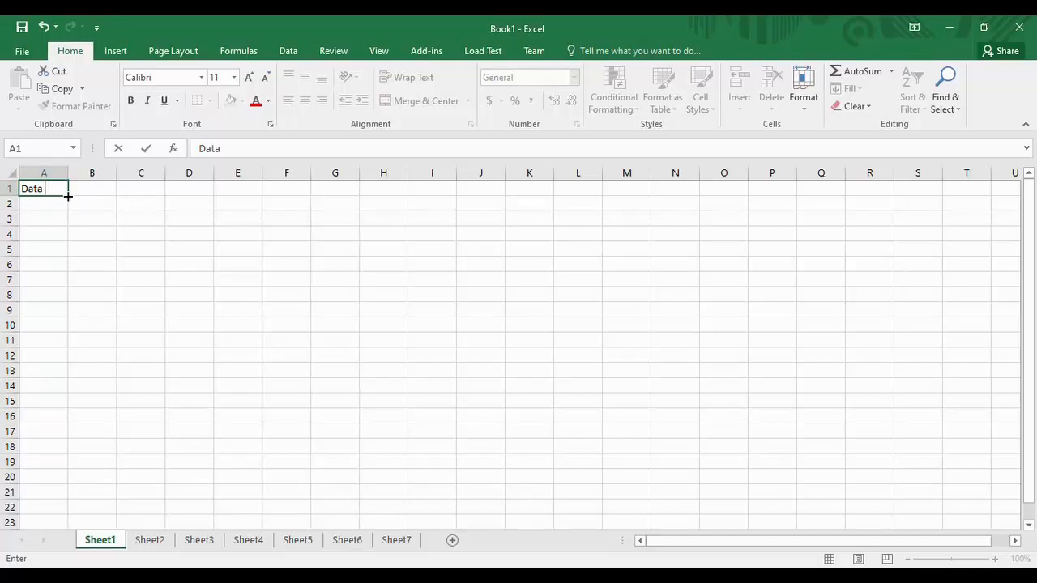
{"action": "key", "text": "Return"}
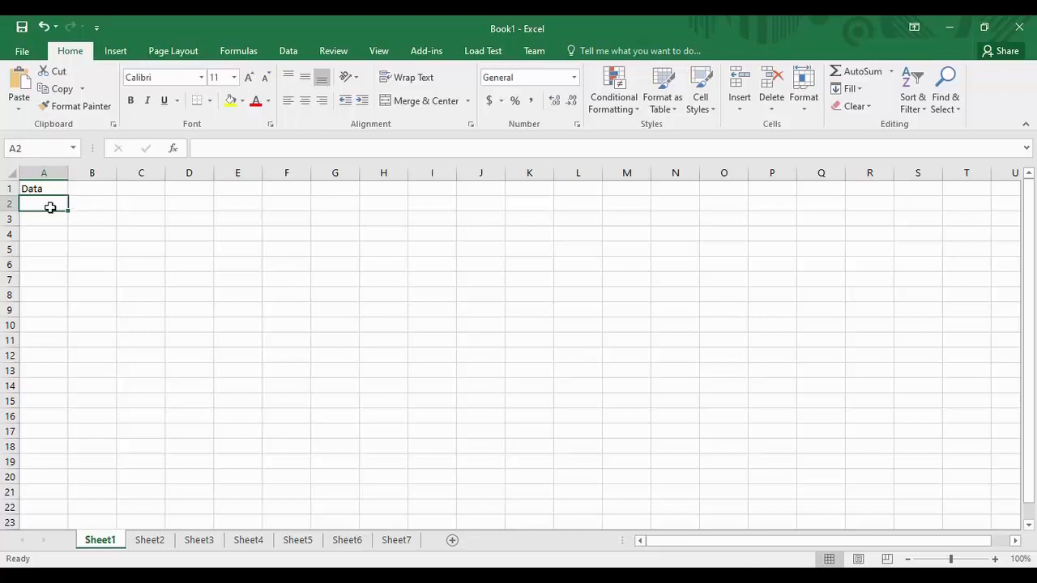
{"action": "type", "text": "Ta"}
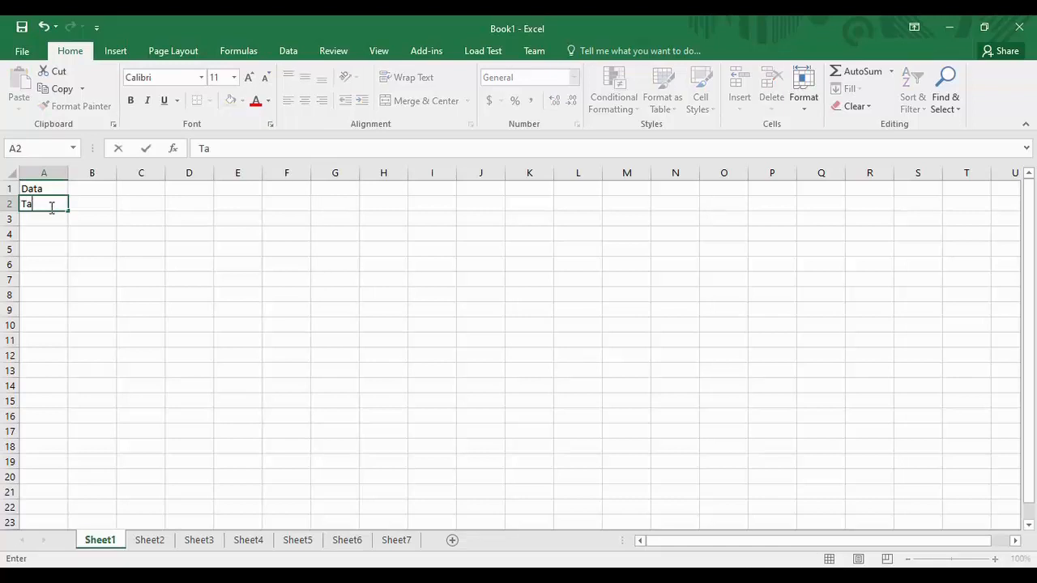
{"action": "type", "text": "ble"}
{"action": "key", "text": "Tab"}
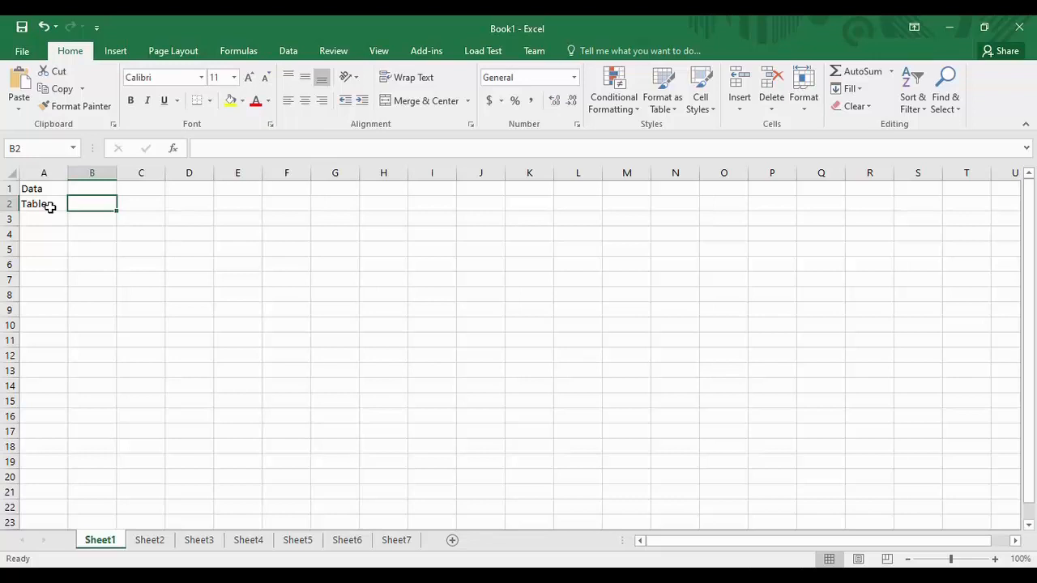
{"action": "type", "text": "hhhh"}
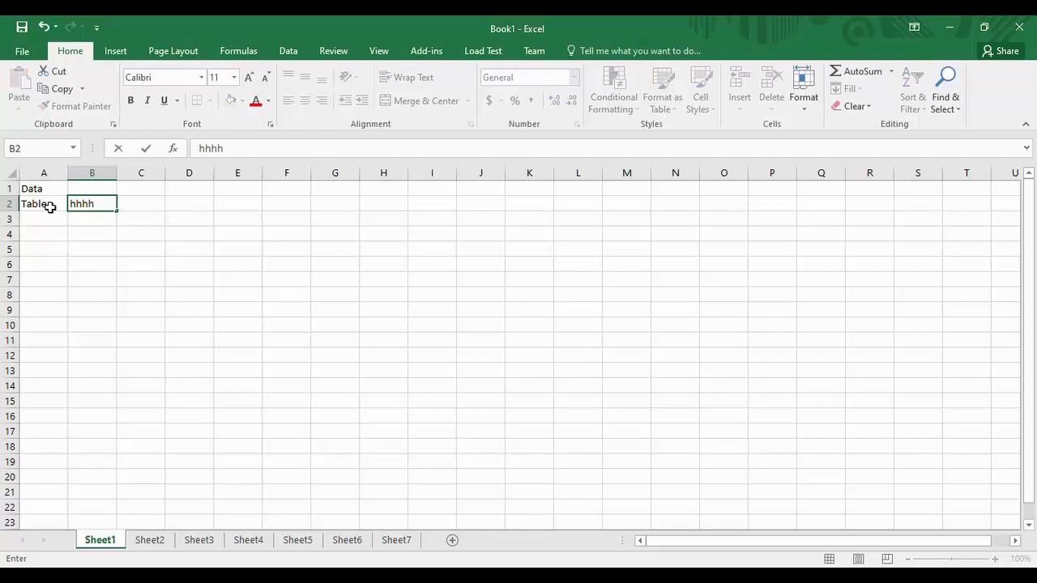
{"action": "type", "text": "ggdgf"}
{"action": "key", "text": "Escape"}
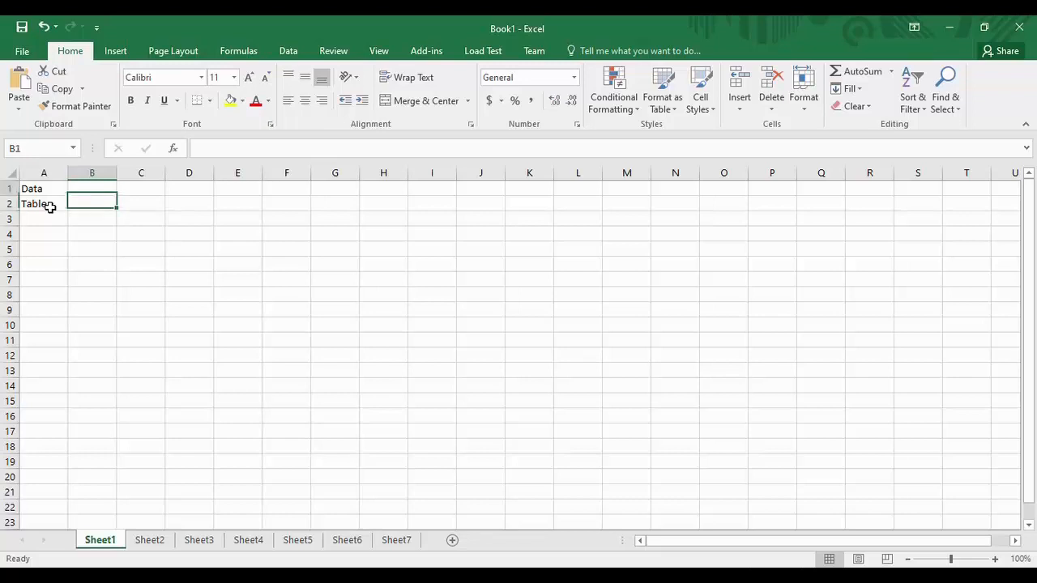
Move the active cell down and up within column B, and across row 2 through the columns beyond B
{"action": "key", "text": "Down"}
{"action": "key", "text": "Down"}
{"action": "key", "text": "Up"}
{"action": "key", "text": "Up"}
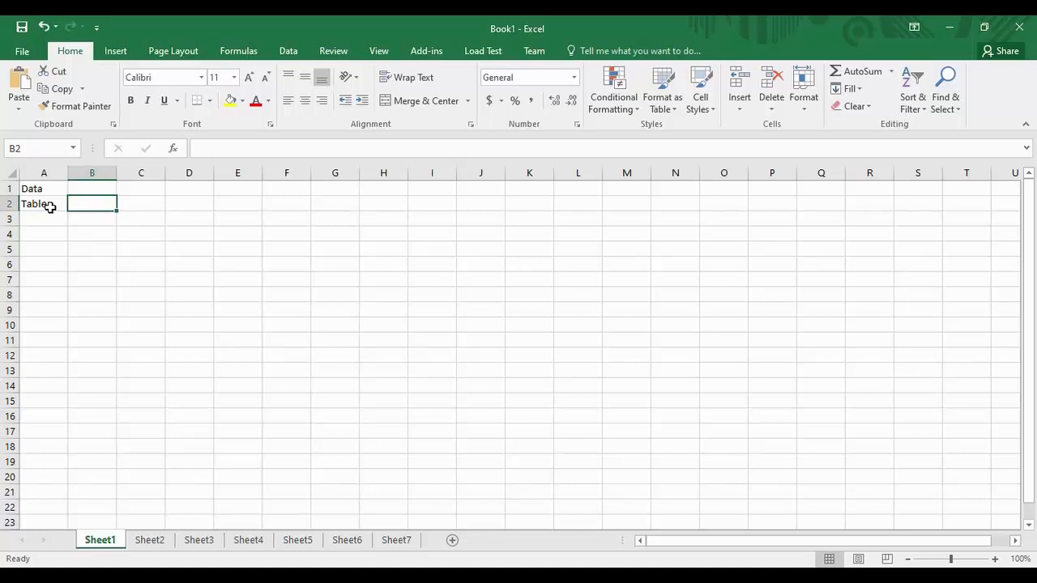
{"action": "key", "text": "Right"}
{"action": "key", "text": "Right"}
{"action": "key", "text": "Right"}
{"action": "key", "text": "Right"}
{"action": "key", "text": "Right"}
{"action": "key", "text": "Right"}
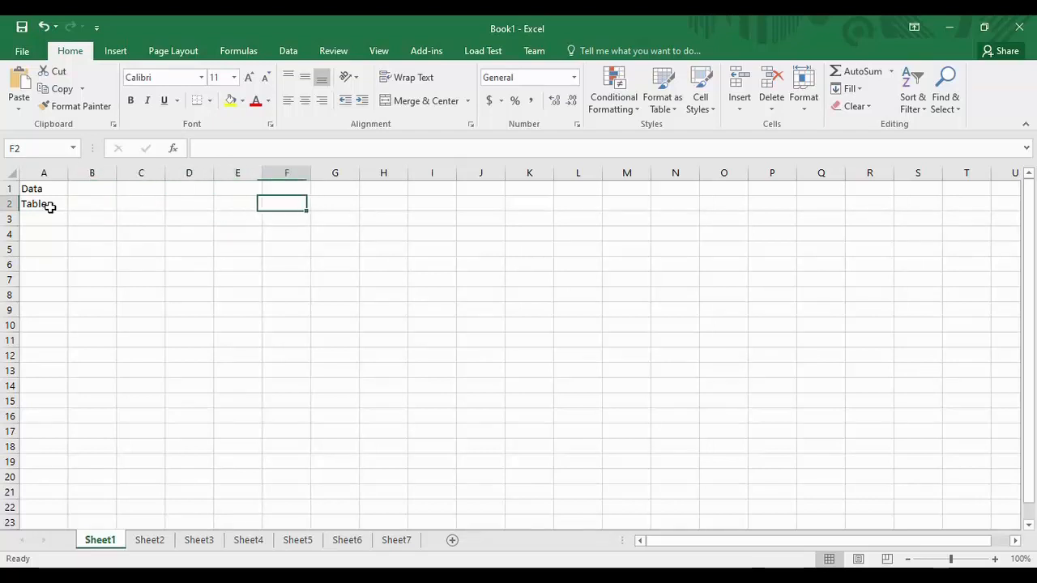
Move the active cell back across row 2 to column B and down through the rows to B18
{"action": "key", "text": "Left"}
{"action": "key", "text": "Left"}
{"action": "key", "text": "Left"}
{"action": "key", "text": "Left"}
{"action": "key", "text": "Left"}
{"action": "key", "text": "Left"}
{"action": "key", "text": "Down"}
{"action": "key", "text": "Down"}
{"action": "key", "text": "Down"}
{"action": "key", "text": "Down"}
{"action": "key", "text": "Down"}
{"action": "key", "text": "Down"}
{"action": "key", "text": "Down"}
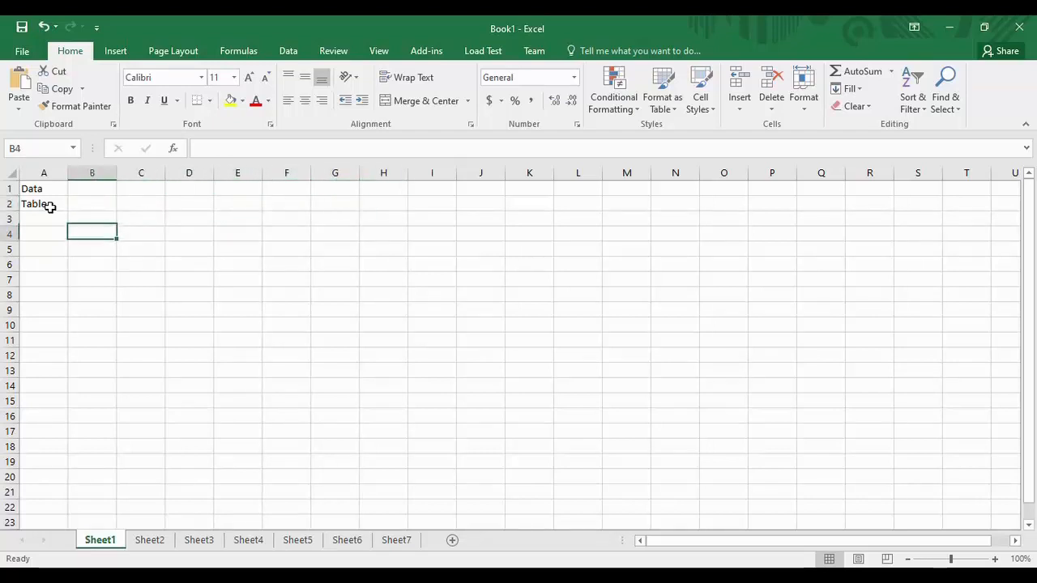
{"action": "key", "text": "Down"}
{"action": "key", "text": "Down"}
{"action": "key", "text": "Down"}
{"action": "key", "text": "Down"}
{"action": "key", "text": "Down"}
{"action": "key", "text": "Down"}
{"action": "key", "text": "Down"}
{"action": "key", "text": "Down"}
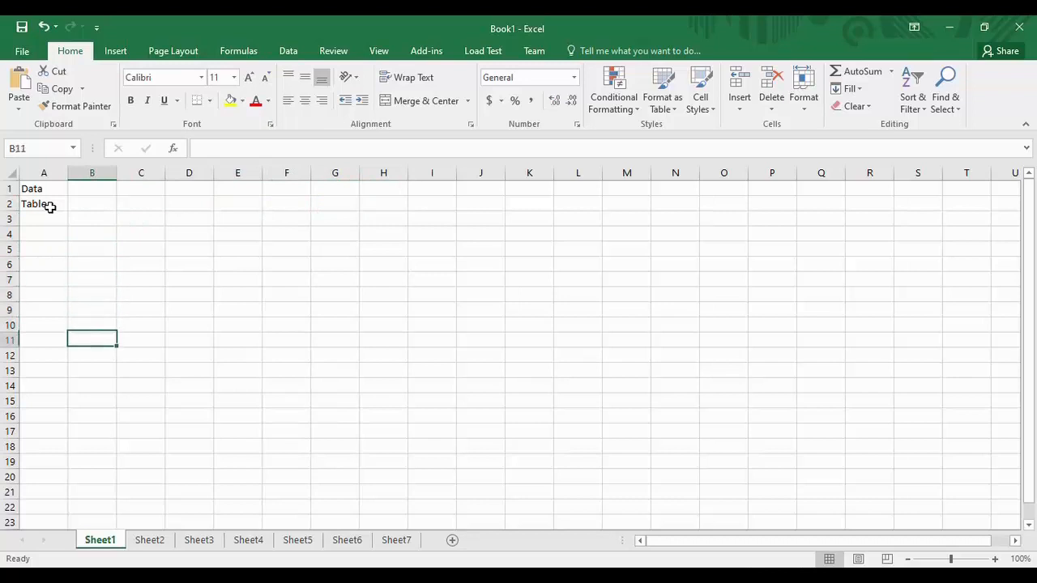
{"action": "key", "text": "Down"}
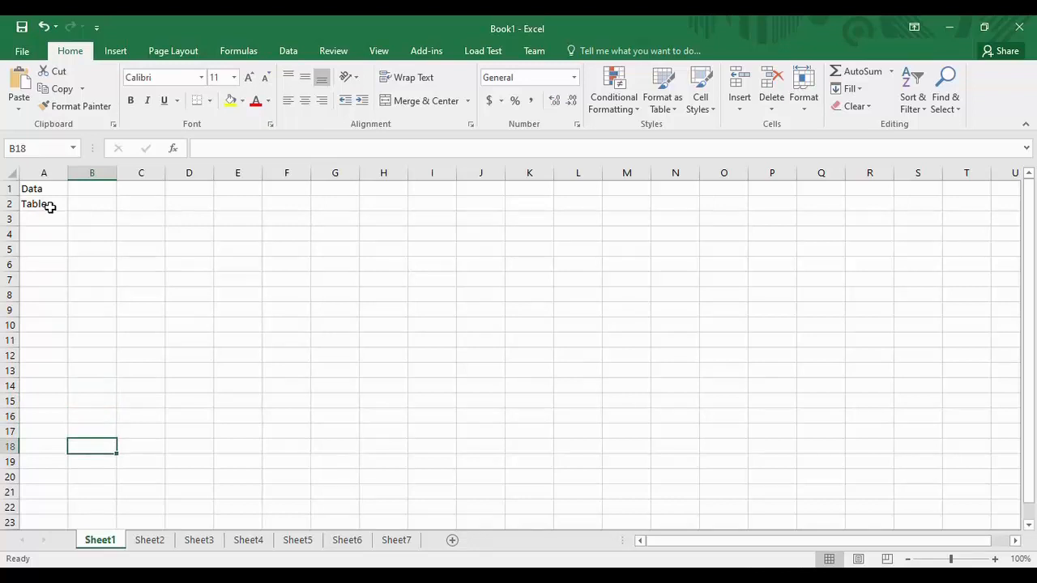
Move the active cell up column B from row 18 to B3
{"action": "key", "text": "Up"}
{"action": "key", "text": "Up"}
{"action": "key", "text": "Up"}
{"action": "key", "text": "Up"}
{"action": "key", "text": "Up"}
{"action": "key", "text": "Up"}
{"action": "key", "text": "Up"}
{"action": "key", "text": "Up"}
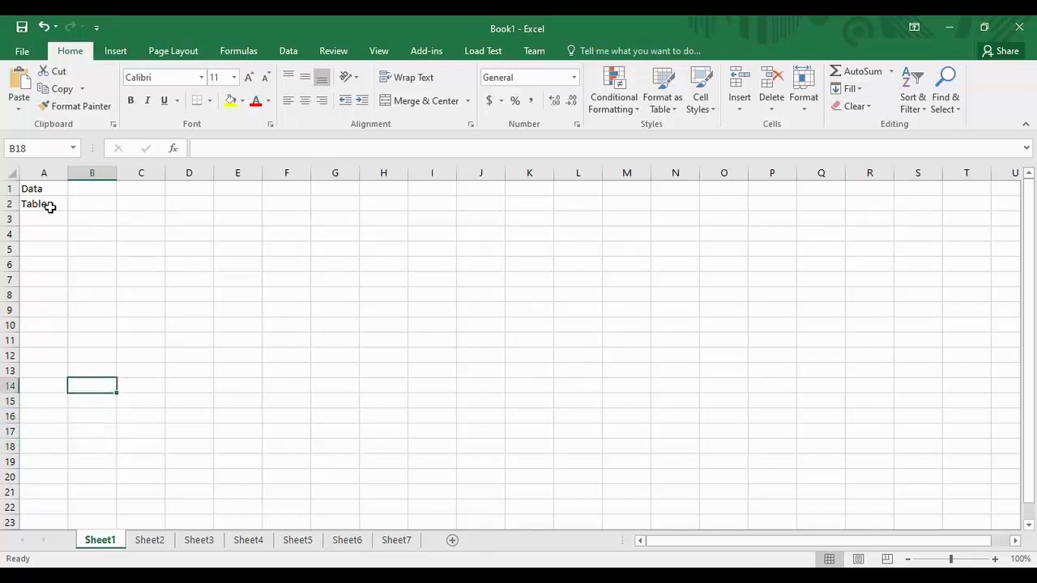
{"action": "key", "text": "Up"}
{"action": "key", "text": "Up"}
{"action": "key", "text": "Up"}
{"action": "key", "text": "Up"}
{"action": "key", "text": "Up"}
{"action": "key", "text": "Up"}
{"action": "key", "text": "Up"}
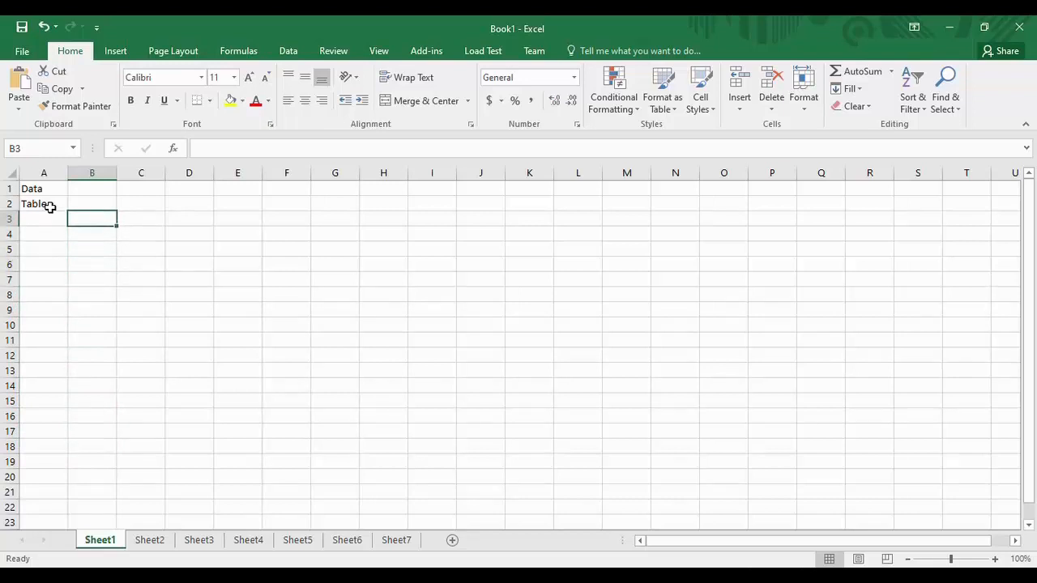
Move the active cell to A3 and across row 3 to N3
{"action": "key", "text": "Left"}
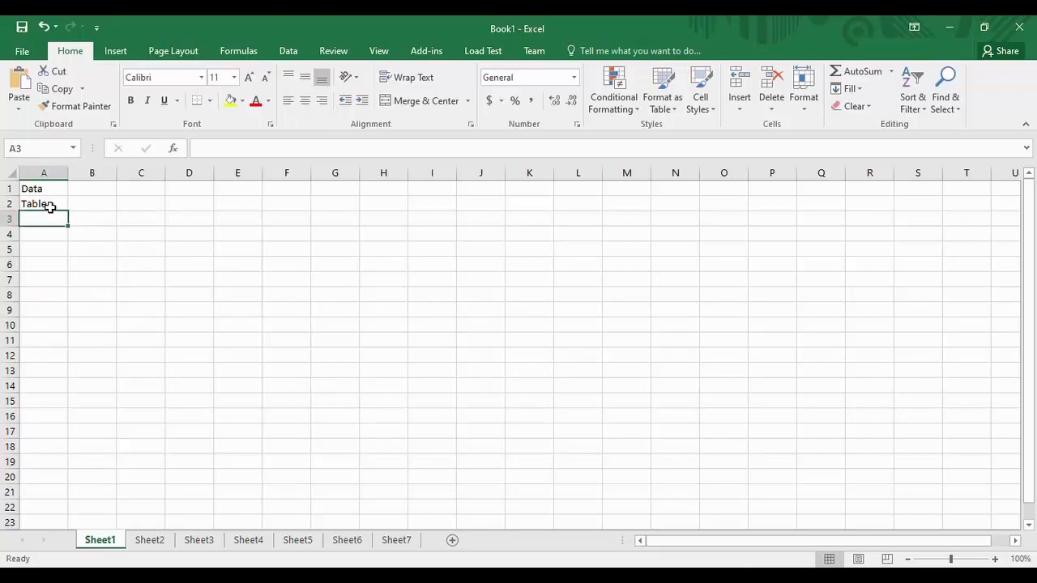
{"action": "key", "text": "Right"}
{"action": "key", "text": "Right"}
{"action": "key", "text": "Right"}
{"action": "key", "text": "Right"}
{"action": "key", "text": "Right"}
{"action": "key", "text": "Right"}
{"action": "key", "text": "Right"}
{"action": "key", "text": "Right"}
{"action": "key", "text": "Right"}
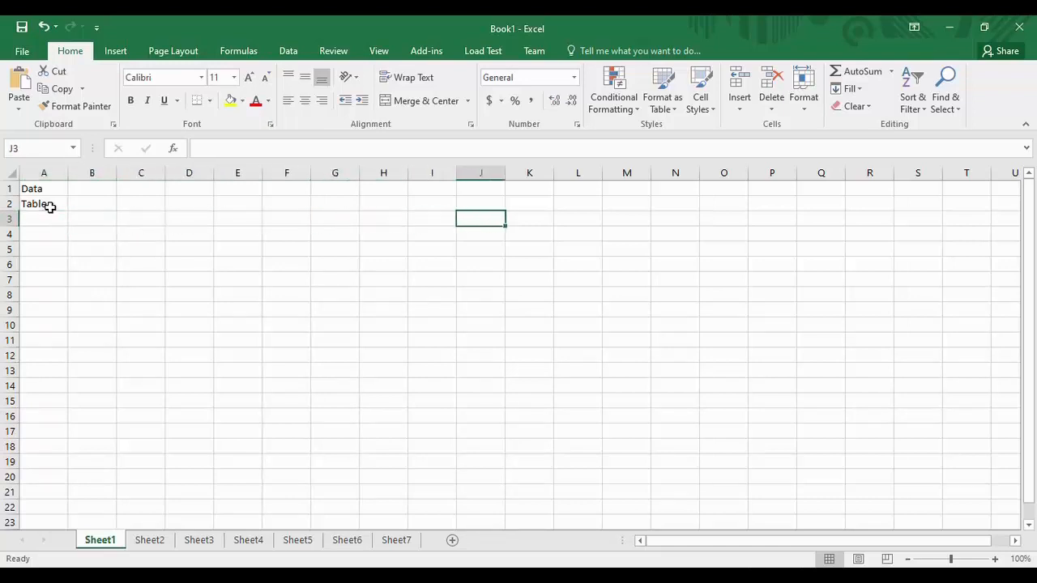
{"action": "key", "text": "Right"}
{"action": "key", "text": "Right"}
{"action": "key", "text": "Right"}
{"action": "key", "text": "Right"}
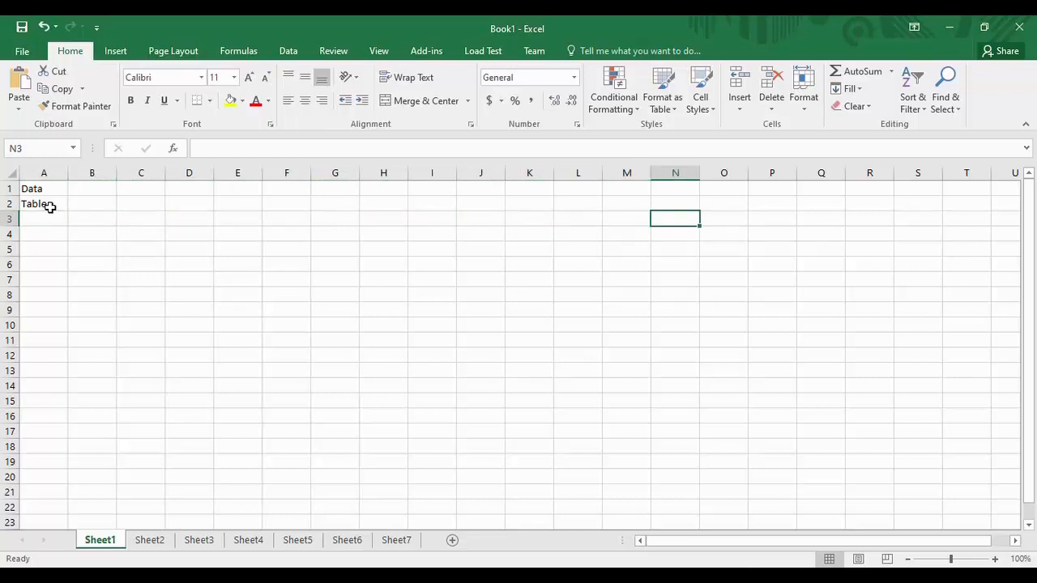
Move the active cell back along row 3 from column N to B3
{"action": "key", "text": "Left"}
{"action": "key", "text": "Left"}
{"action": "key", "text": "Left"}
{"action": "key", "text": "Left"}
{"action": "key", "text": "Left"}
{"action": "key", "text": "Left"}
{"action": "key", "text": "Left"}
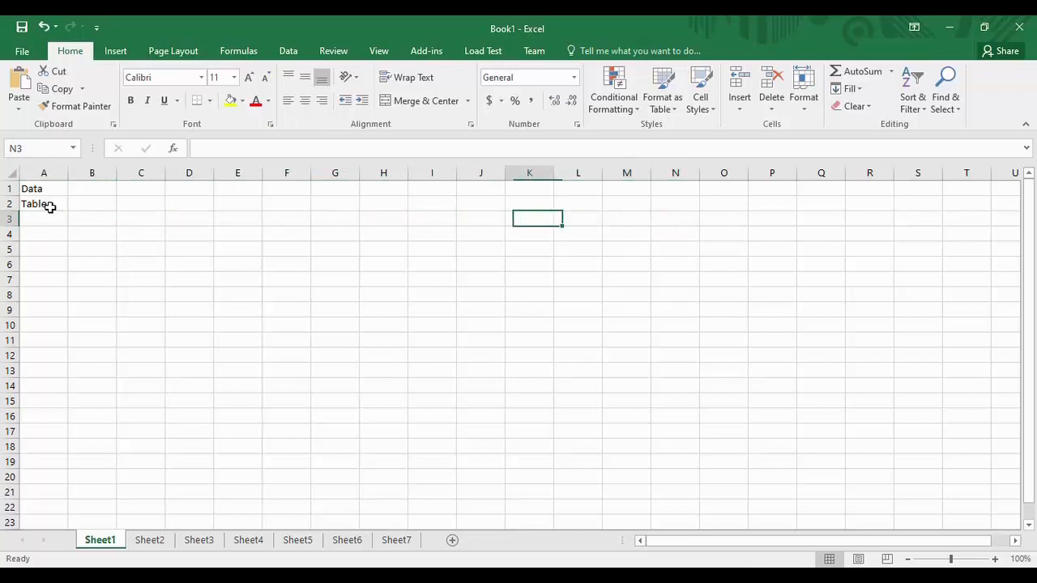
{"action": "key", "text": "Left"}
{"action": "key", "text": "Left"}
{"action": "key", "text": "Left"}
{"action": "key", "text": "Left"}
{"action": "key", "text": "Left"}
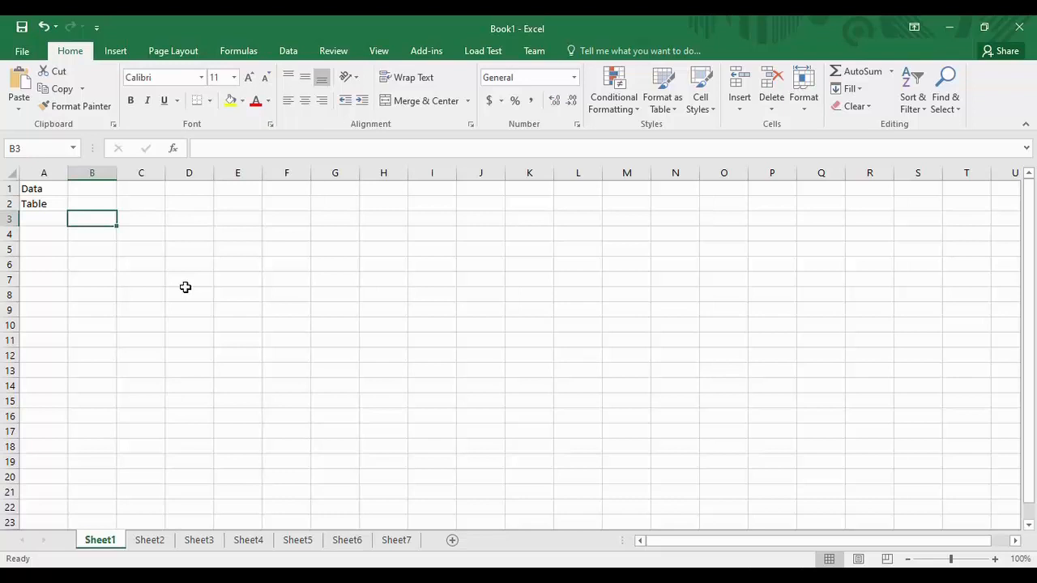
Delete the text "Table" from cell A2
{"action": "left_click", "coordinate": [47, 217]}
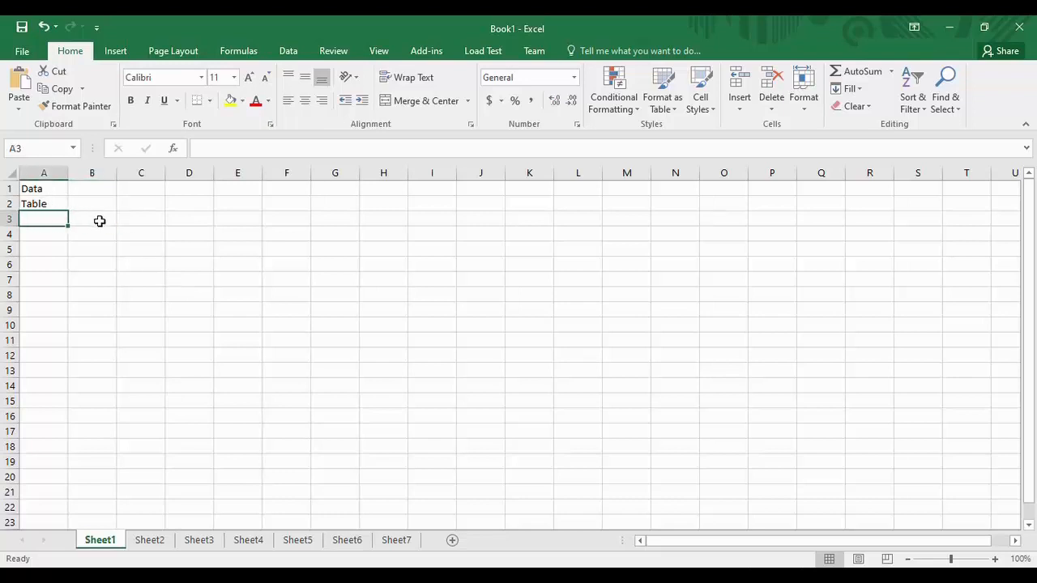
{"action": "left_click", "coordinate": [37, 203]}
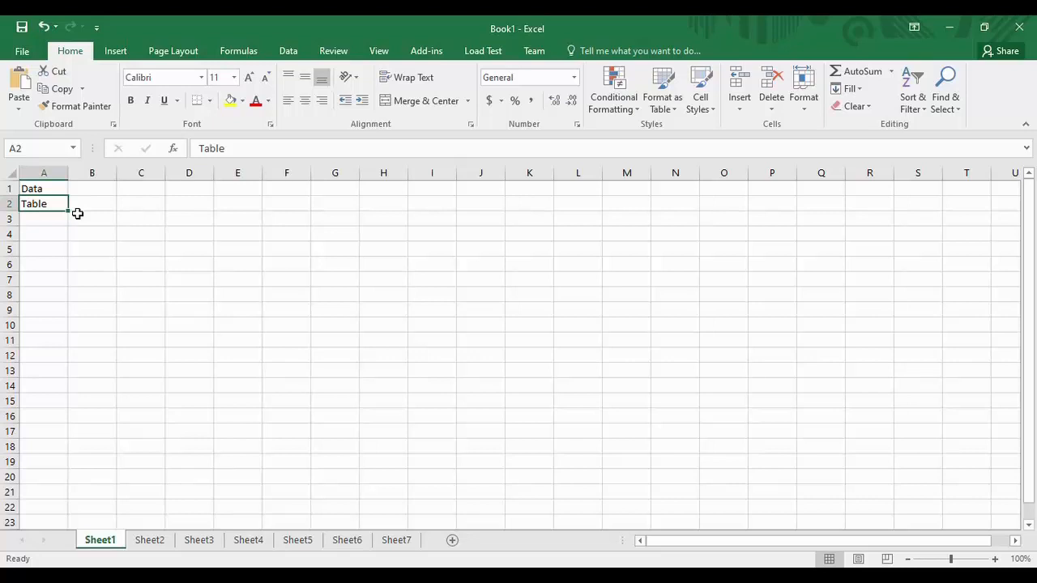
{"action": "double_click", "coordinate": [57, 207]}
{"action": "key", "text": "BackSpace"}
{"action": "key", "text": "BackSpace"}
{"action": "key", "text": "BackSpace"}
{"action": "key", "text": "BackSpace"}
{"action": "key", "text": "BackSpace"}
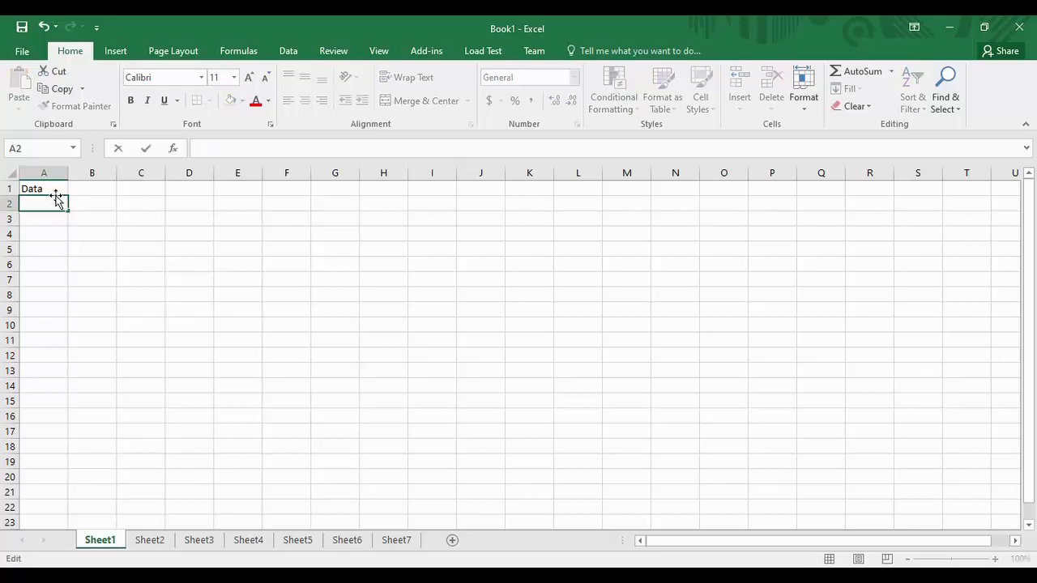
{"action": "left_click", "coordinate": [55, 191]}
Enter the column headers "Name", "Age" and "Gender" in cells A3, B3 and C3
{"action": "left_click", "coordinate": [49, 220]}
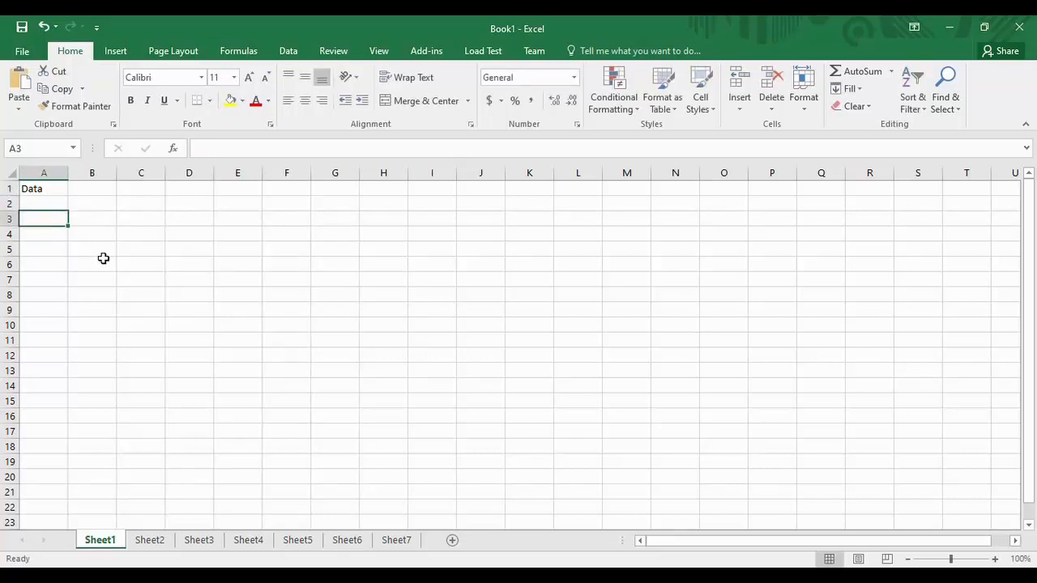
{"action": "type", "text": "Name"}
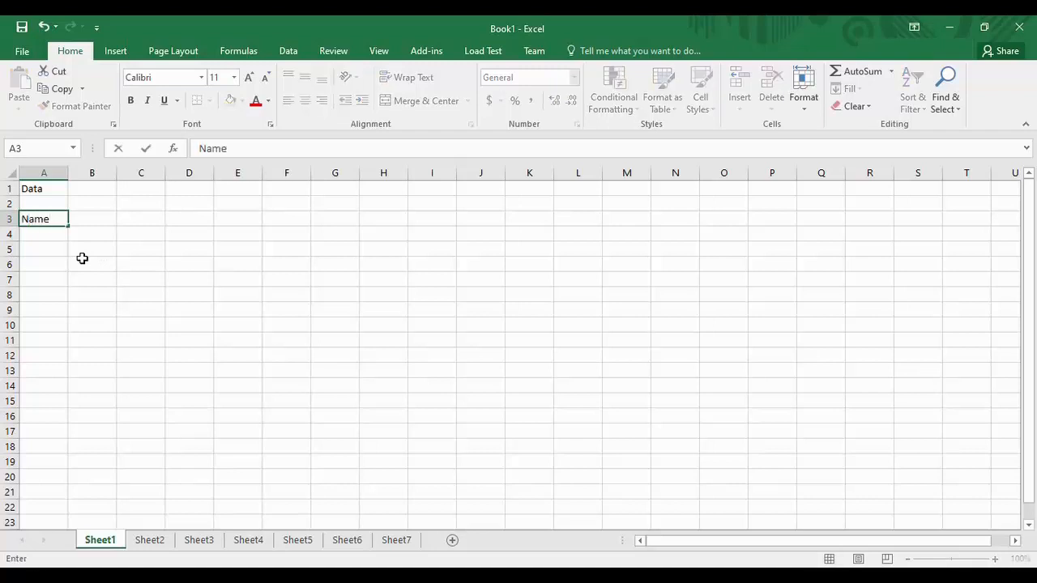
{"action": "key", "text": "Tab"}
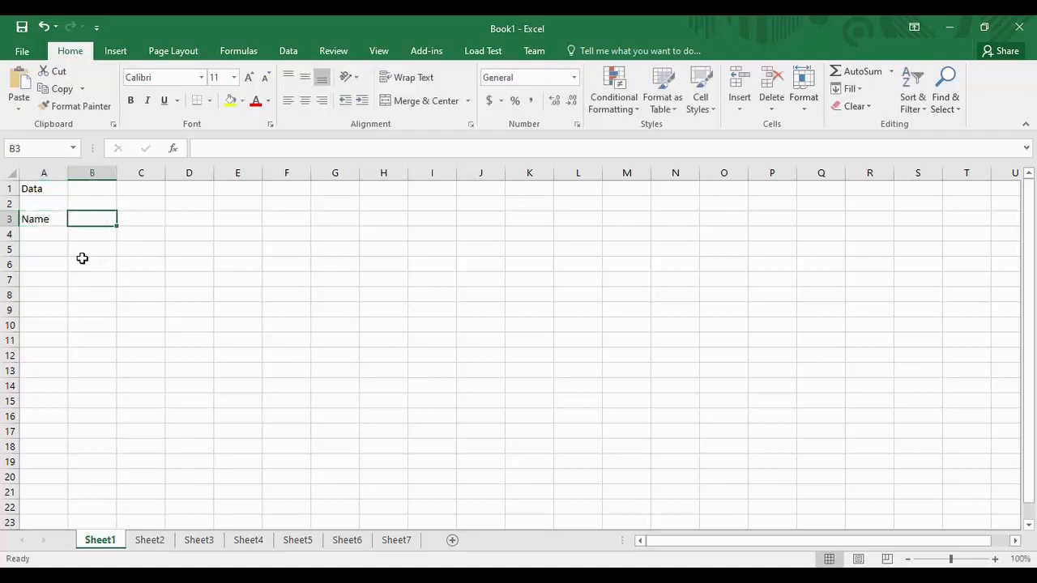
{"action": "type", "text": "Age"}
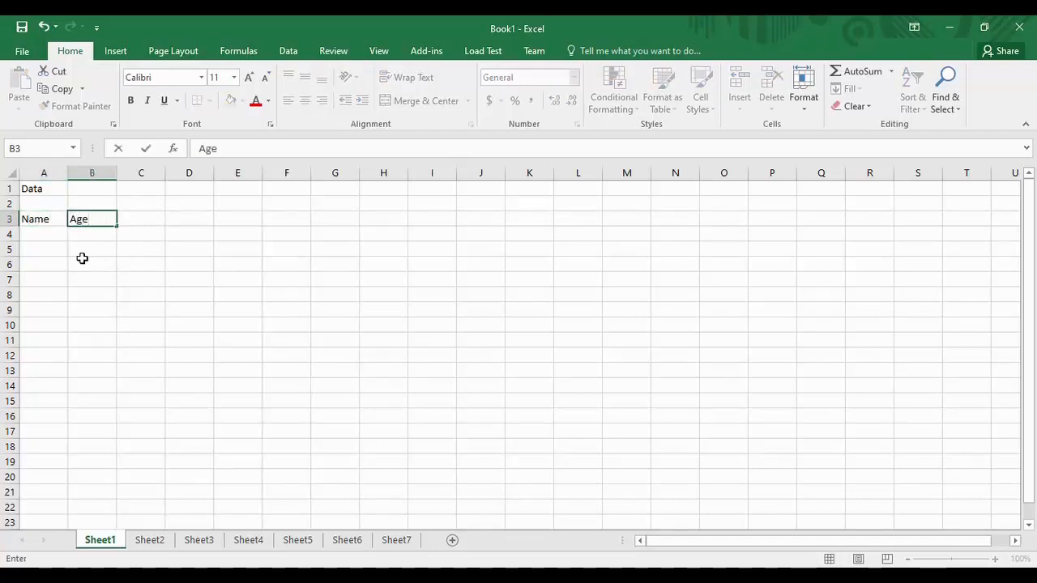
{"action": "key", "text": "Tab"}
{"action": "type", "text": "G"}
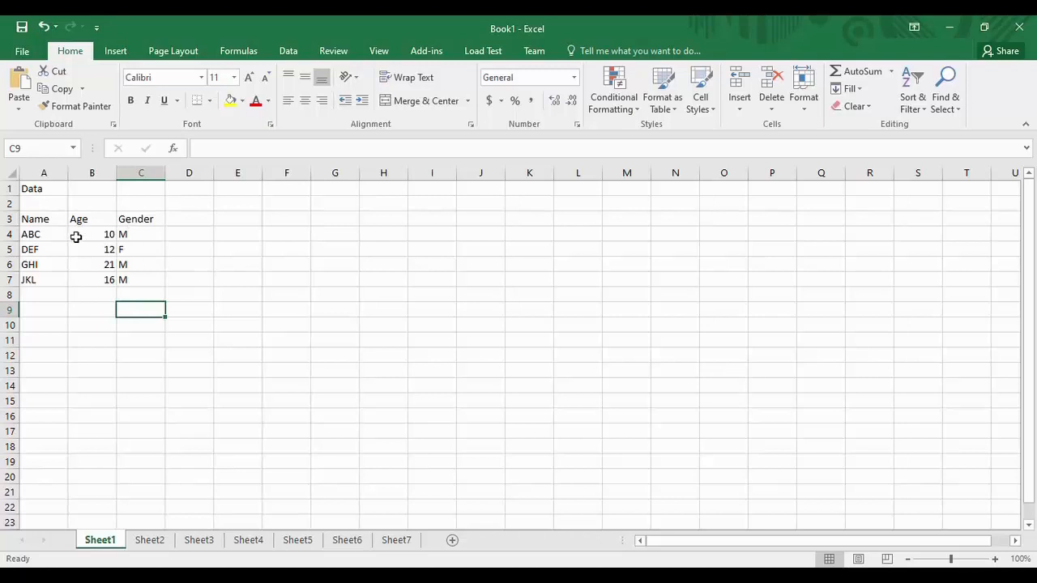
Review the header cells A3, B3 and C3 and the title cell A1, and magnify the worksheet to 268%
{"action": "left_click", "coordinate": [36, 223]}
{"action": "left_click", "coordinate": [86, 221]}
{"action": "left_click", "coordinate": [129, 217]}
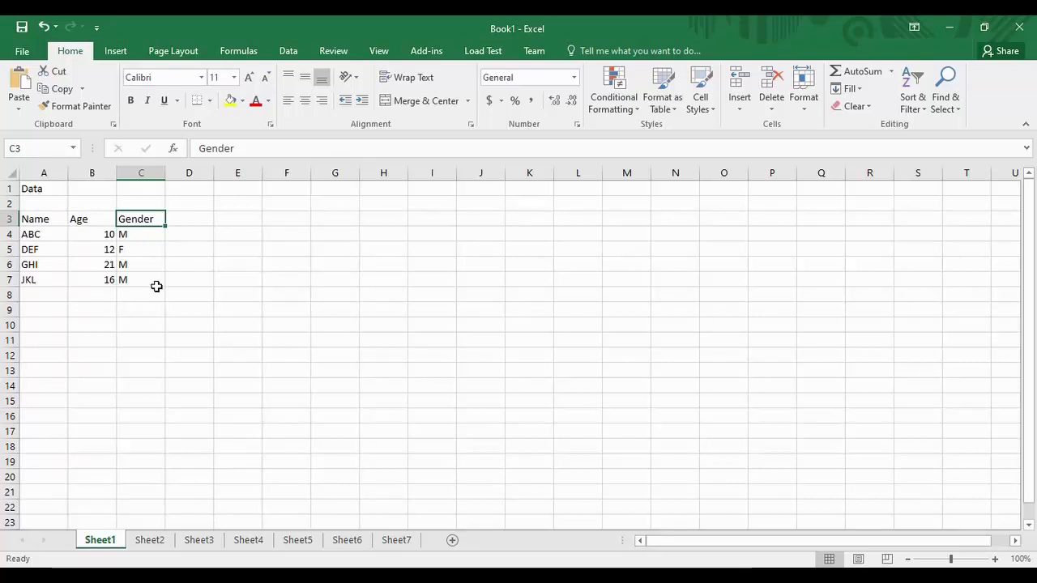
{"action": "left_click", "coordinate": [44, 191]}
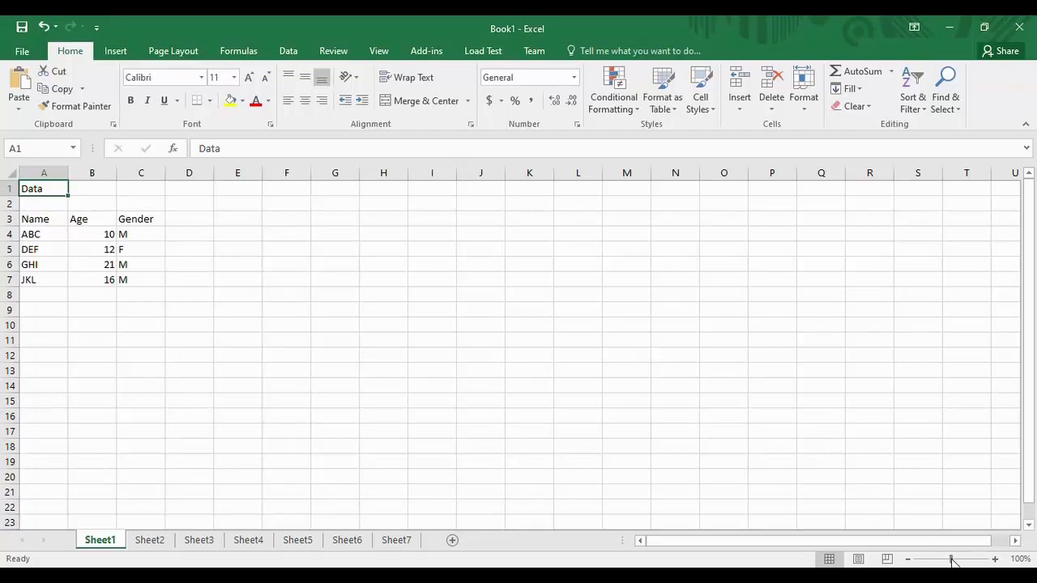
{"action": "left_click_drag", "start_coordinate": [952, 562], "coordinate": [972, 565]}
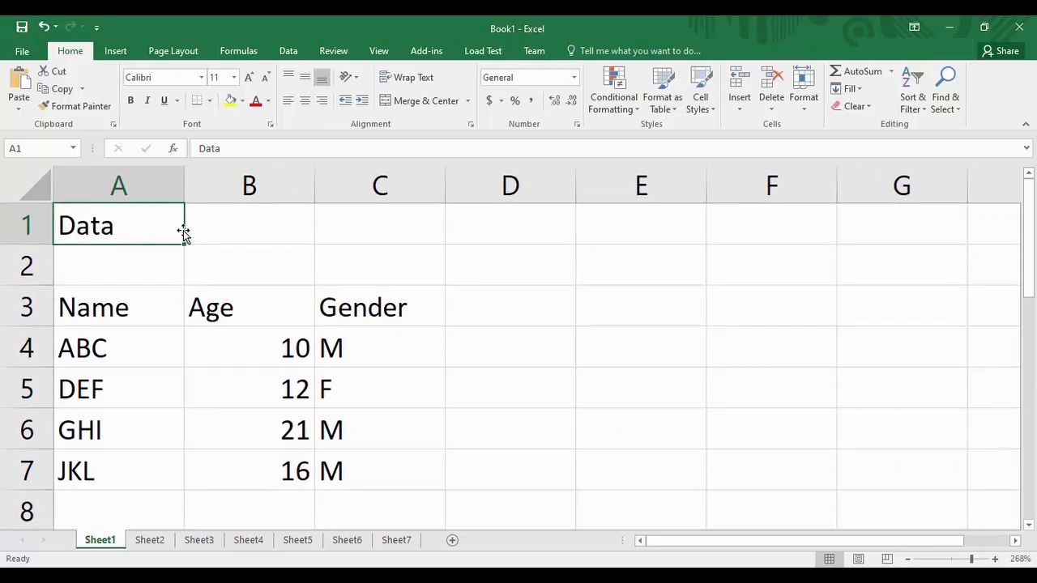
{"action": "left_click", "coordinate": [22, 225]}
{"action": "left_click", "coordinate": [182, 234]}
{"action": "left_click_drag", "start_coordinate": [184, 234], "coordinate": [343, 229]}
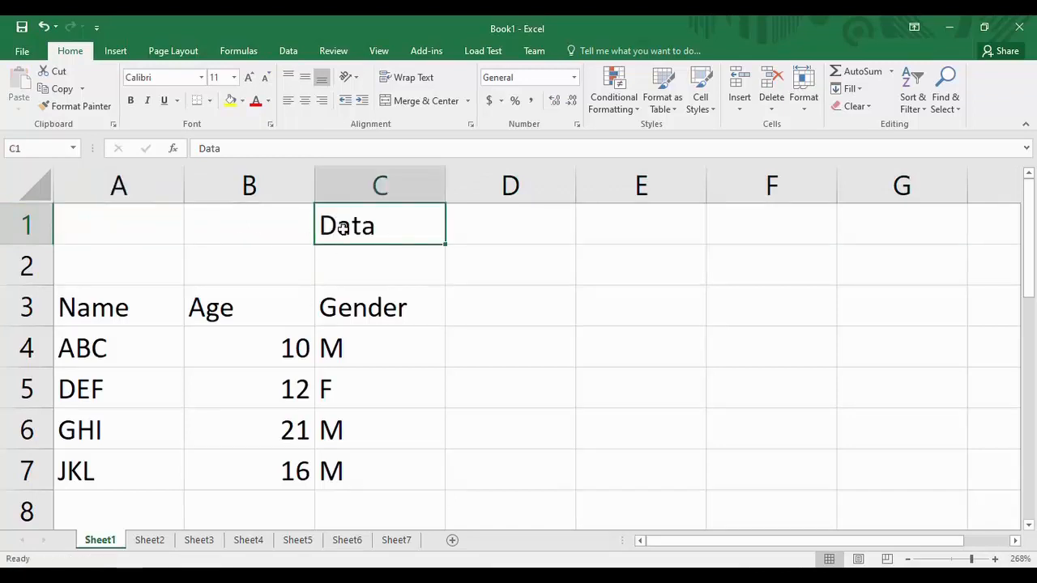
{"action": "key", "text": "ctrl+z"}
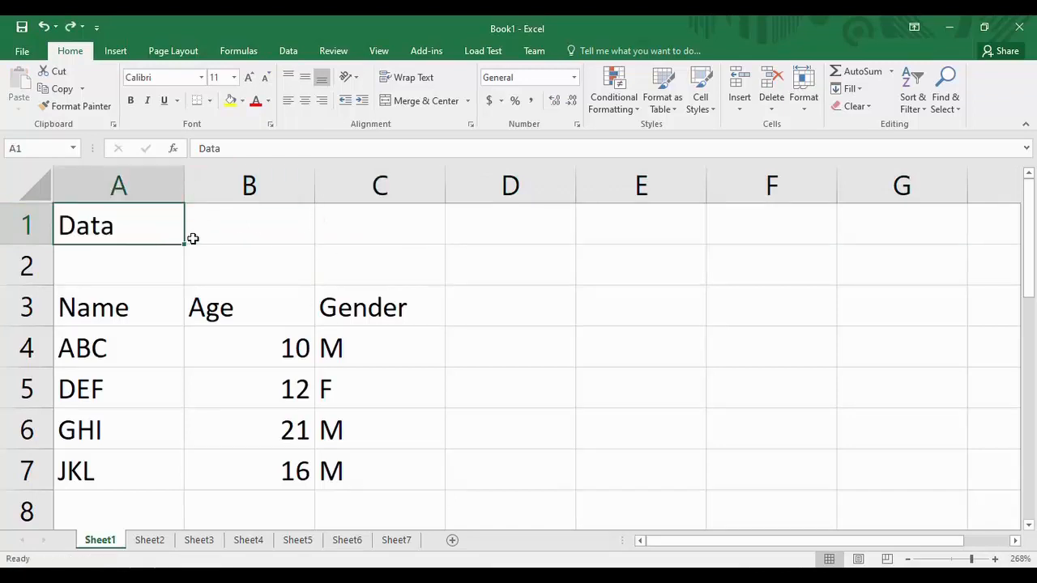
Merge and center cells A1:C1 so the "Data" title spans the three table columns
{"action": "left_click_drag", "start_coordinate": [180, 237], "coordinate": [400, 236]}
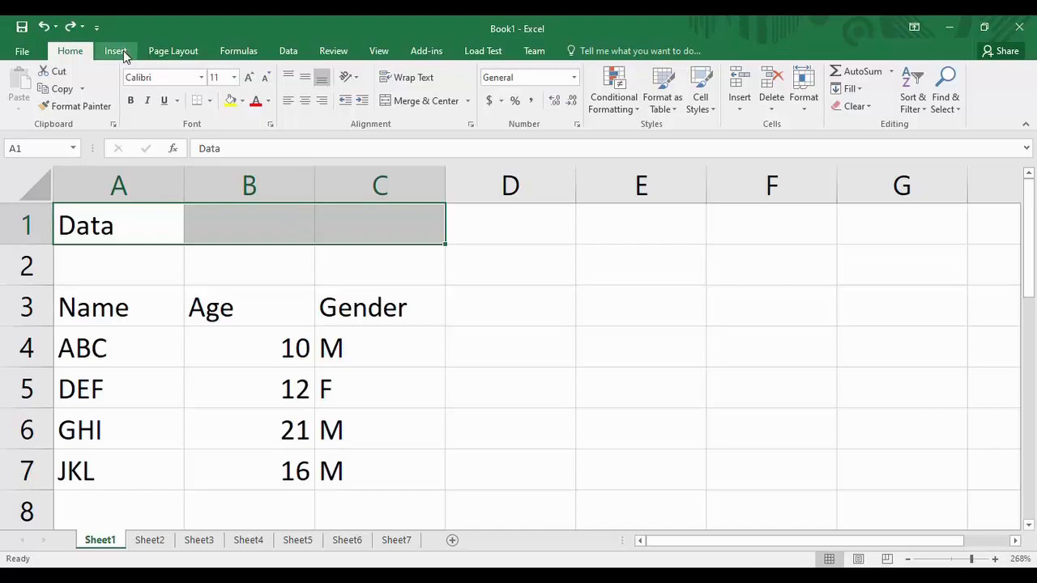
{"action": "left_click", "coordinate": [409, 101]}
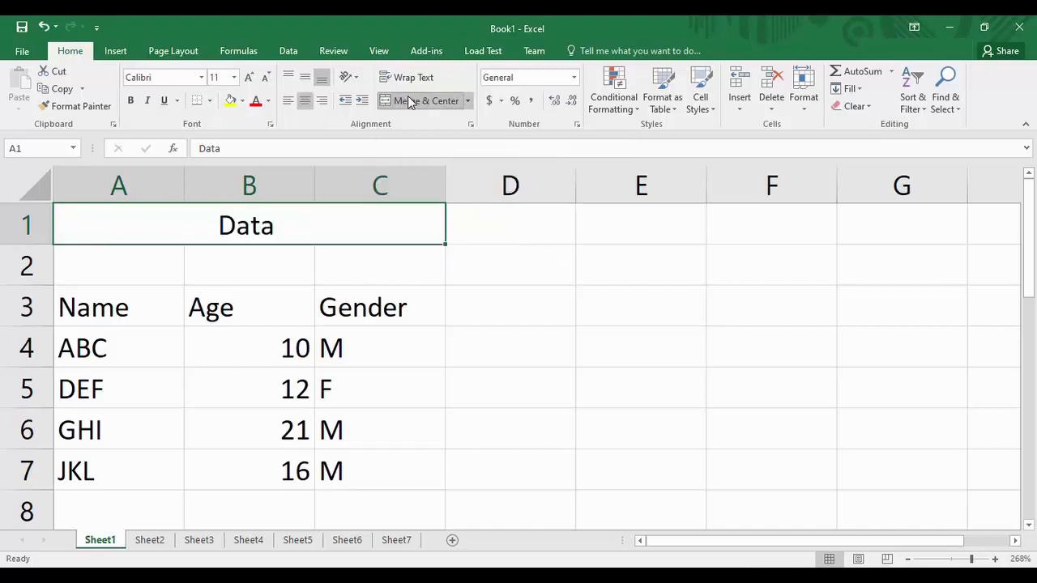
{"action": "left_click", "coordinate": [230, 277]}
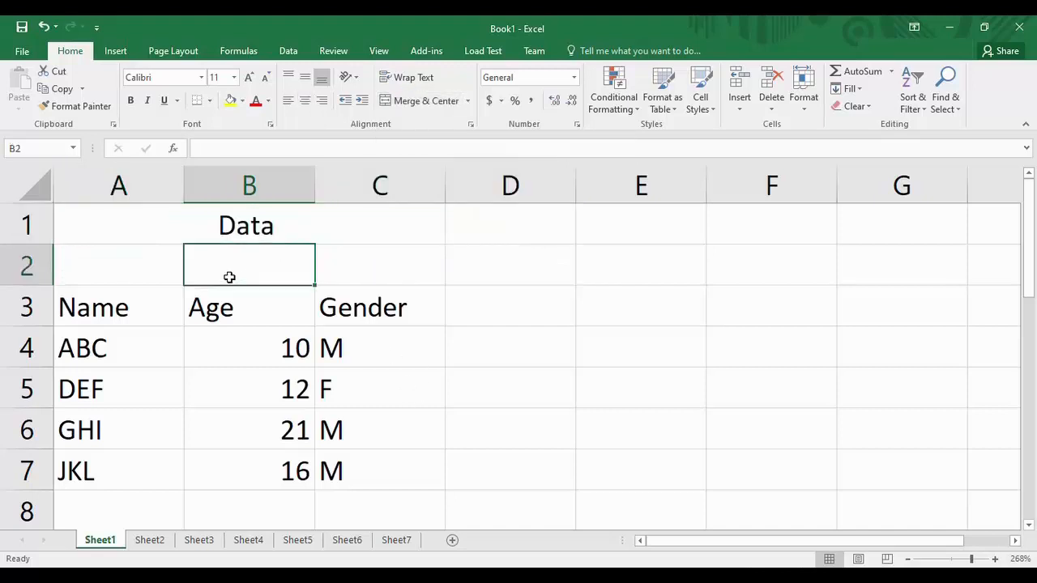
Move the merged "Data" title down to row 2, and merge and center the block A1:C2 around it
{"action": "left_click", "coordinate": [255, 226]}
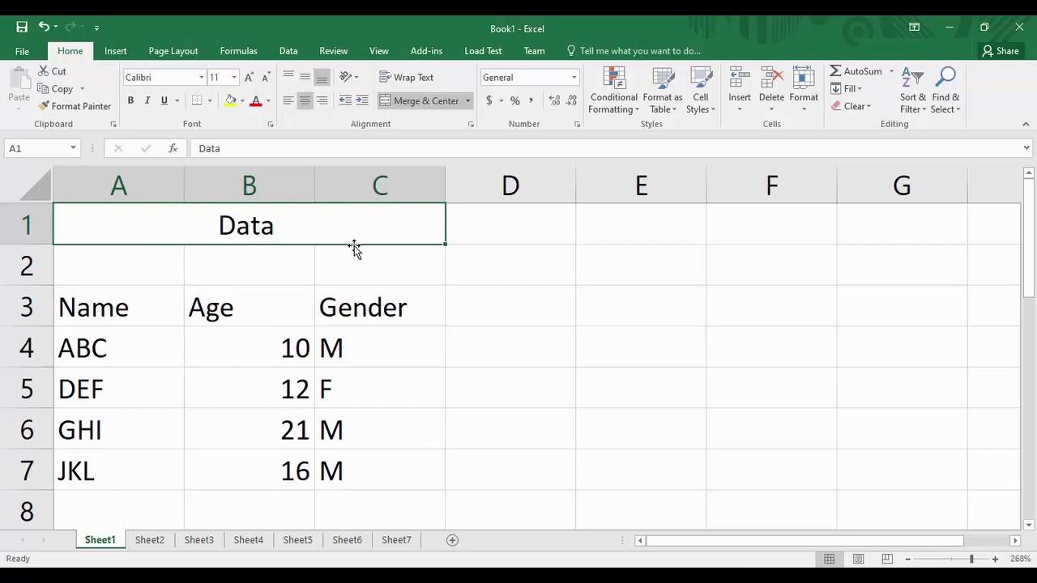
{"action": "mouse_move", "coordinate": [256, 244]}
{"action": "left_mouse_down"}
{"action": "mouse_move", "coordinate": [255, 266]}
{"action": "mouse_move", "coordinate": [256, 216]}
{"action": "left_mouse_up"}
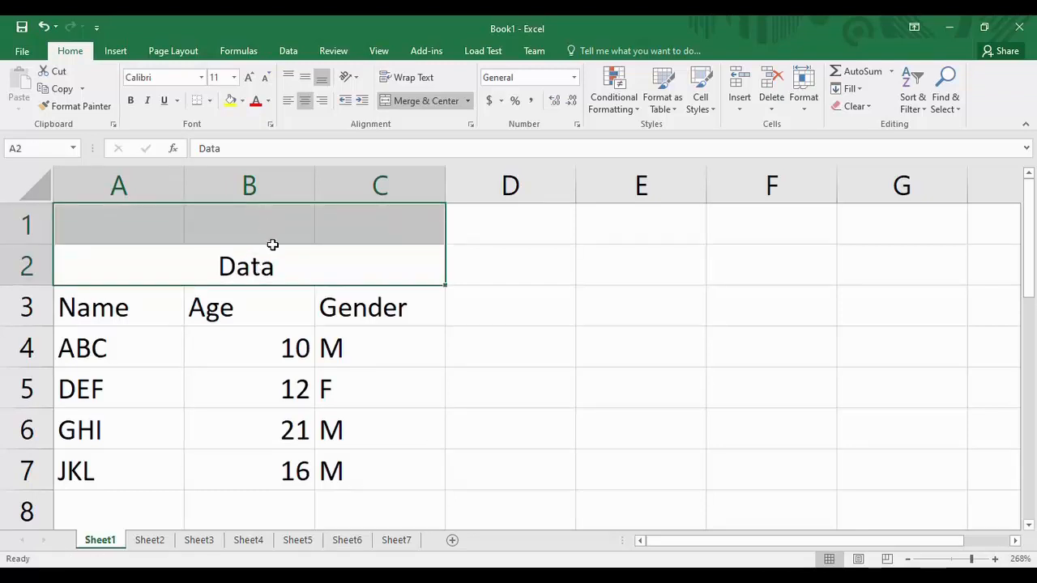
{"action": "left_click", "coordinate": [432, 100]}
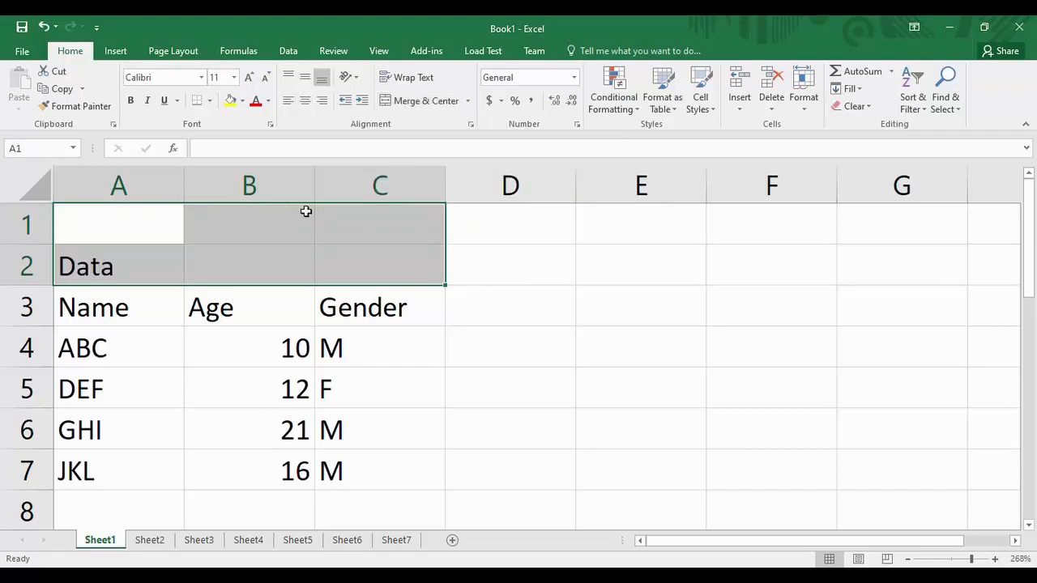
{"action": "left_click", "coordinate": [402, 101]}
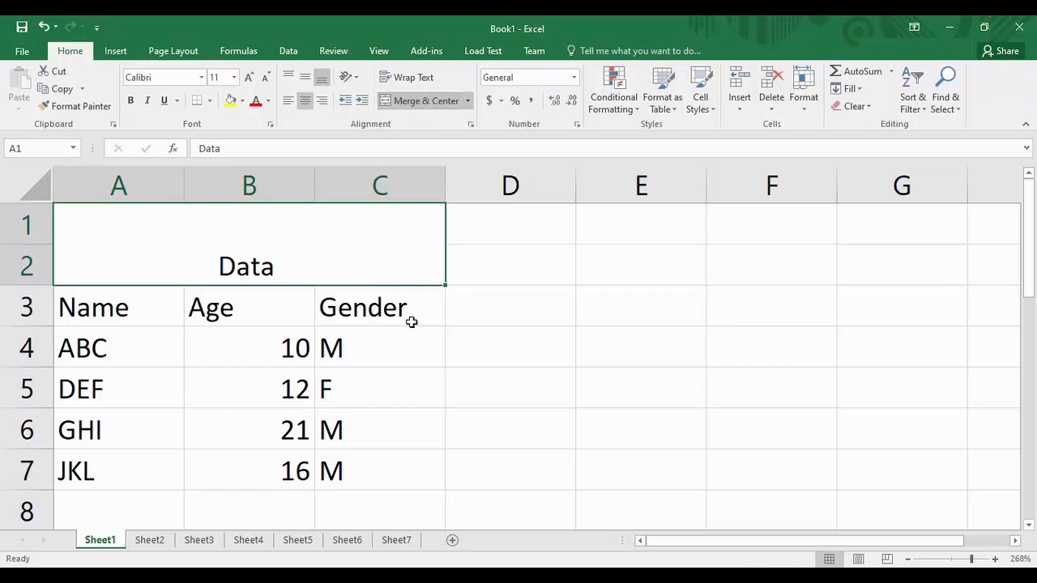
Select the merged title cell and the neighbouring cells D1 and D2 alternately to examine how the merged block behaves
{"action": "left_click", "coordinate": [477, 248]}
{"action": "left_click", "coordinate": [239, 276]}
{"action": "left_click", "coordinate": [496, 238]}
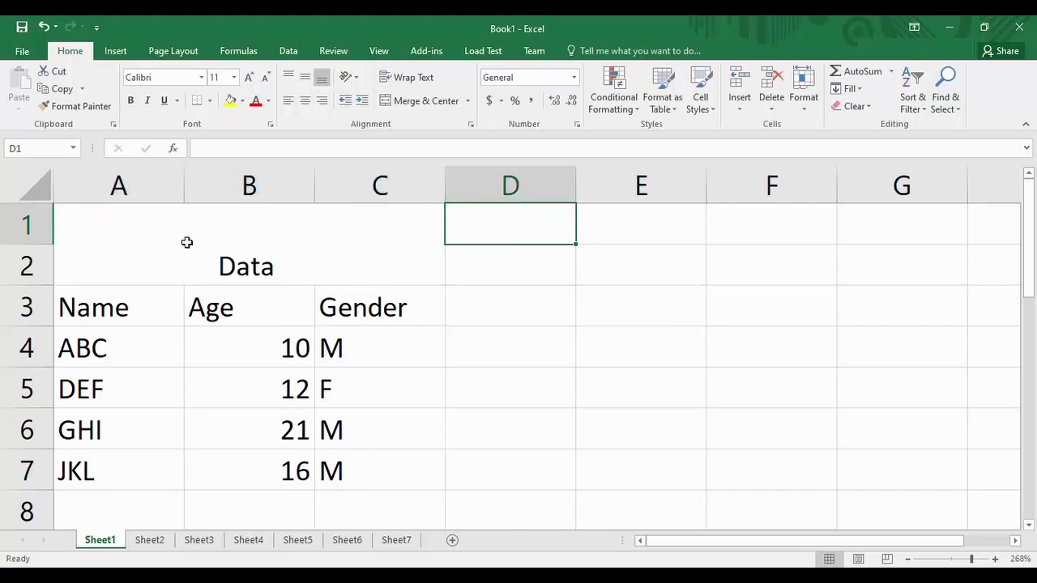
{"action": "left_click", "coordinate": [269, 268]}
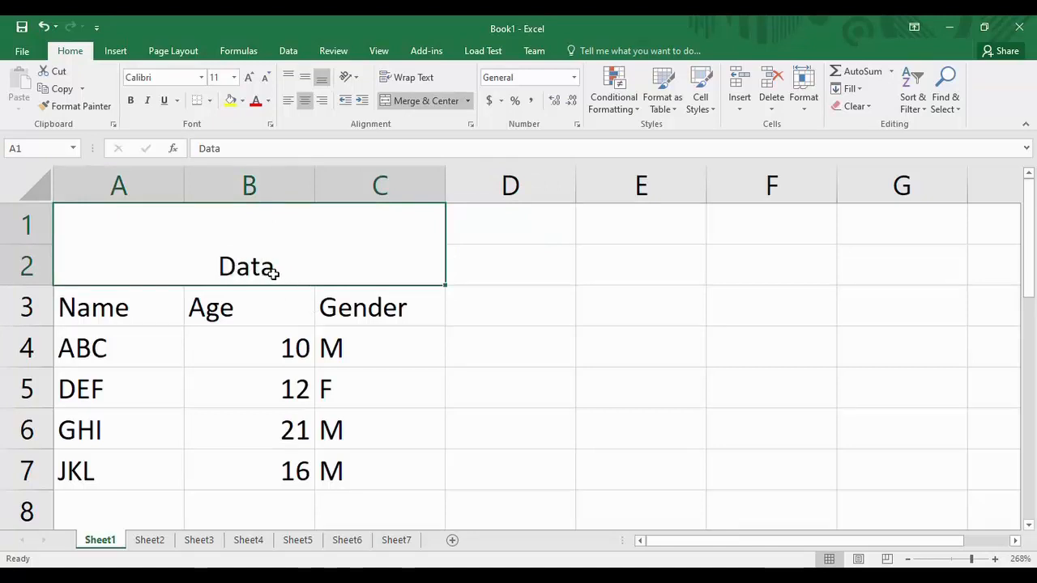
{"action": "left_click", "coordinate": [499, 264]}
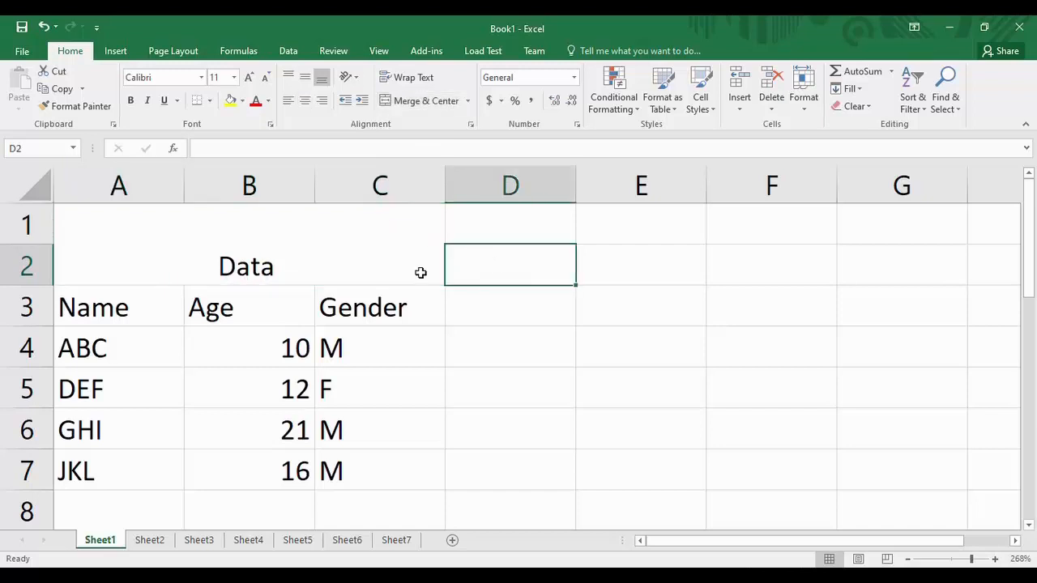
Format the "Data" title text as bold, size 24, with a dark blue theme font color
{"action": "left_click", "coordinate": [238, 273]}
{"action": "double_click", "coordinate": [242, 271]}
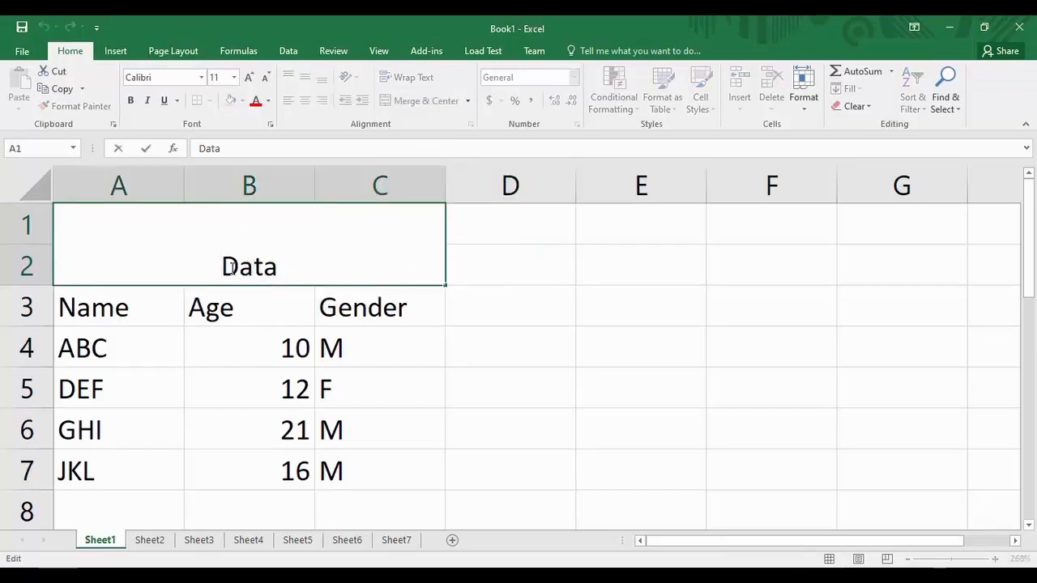
{"action": "left_click_drag", "start_coordinate": [223, 268], "coordinate": [299, 266]}
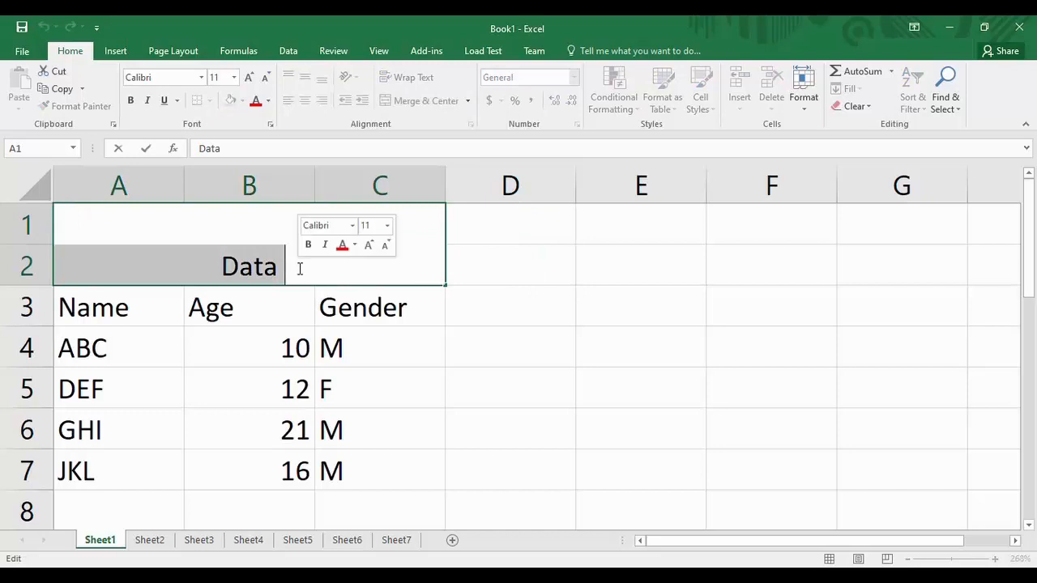
{"action": "left_click", "coordinate": [132, 101]}
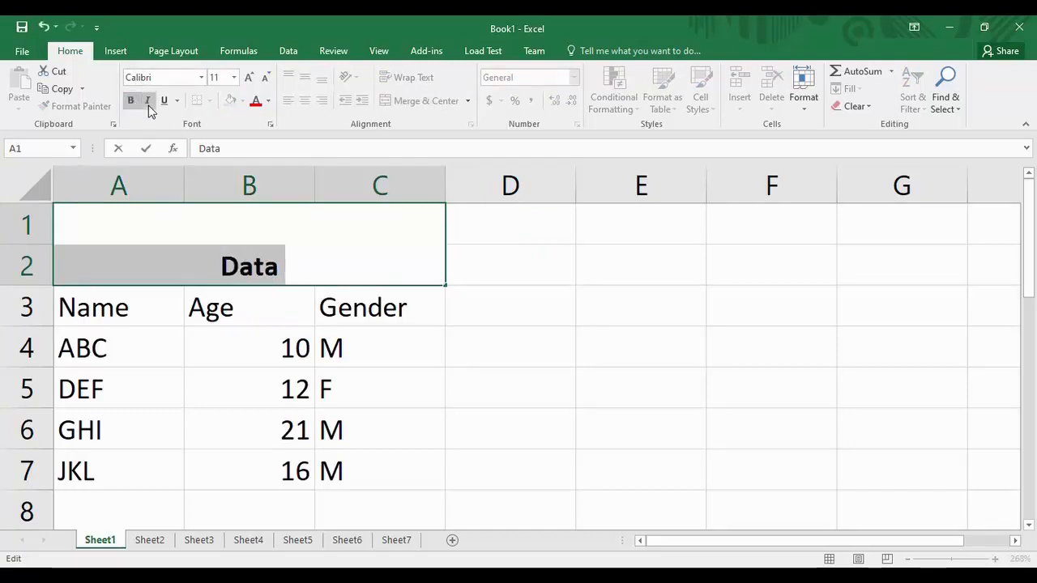
{"action": "left_click", "coordinate": [234, 77]}
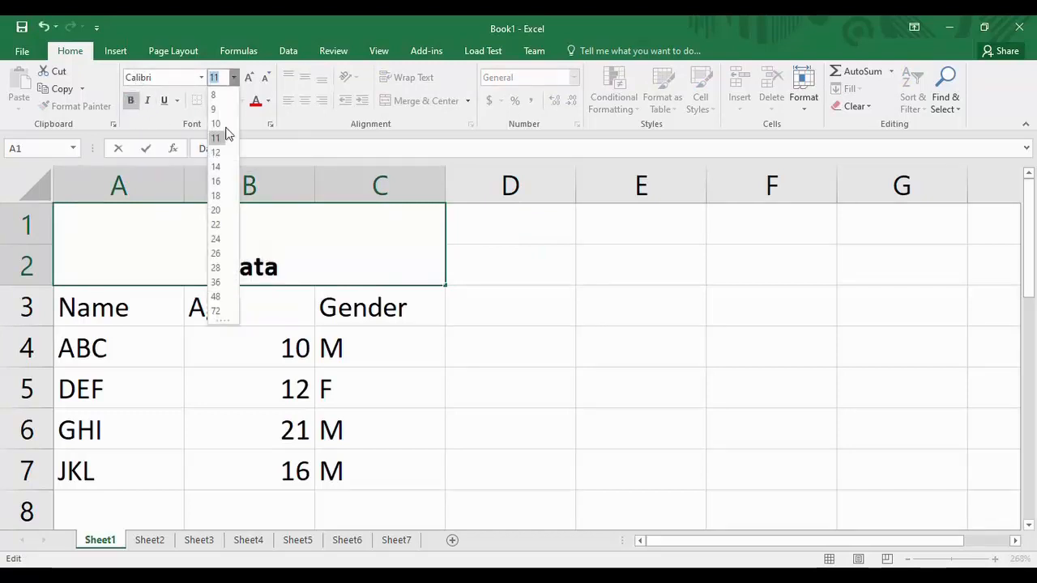
{"action": "left_click", "coordinate": [215, 240]}
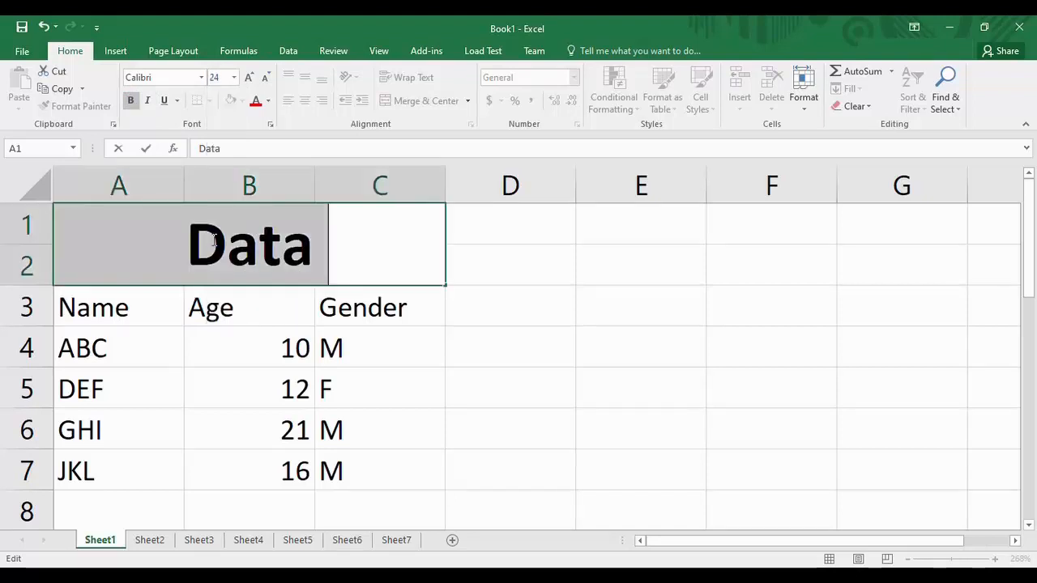
{"action": "left_click", "coordinate": [269, 104]}
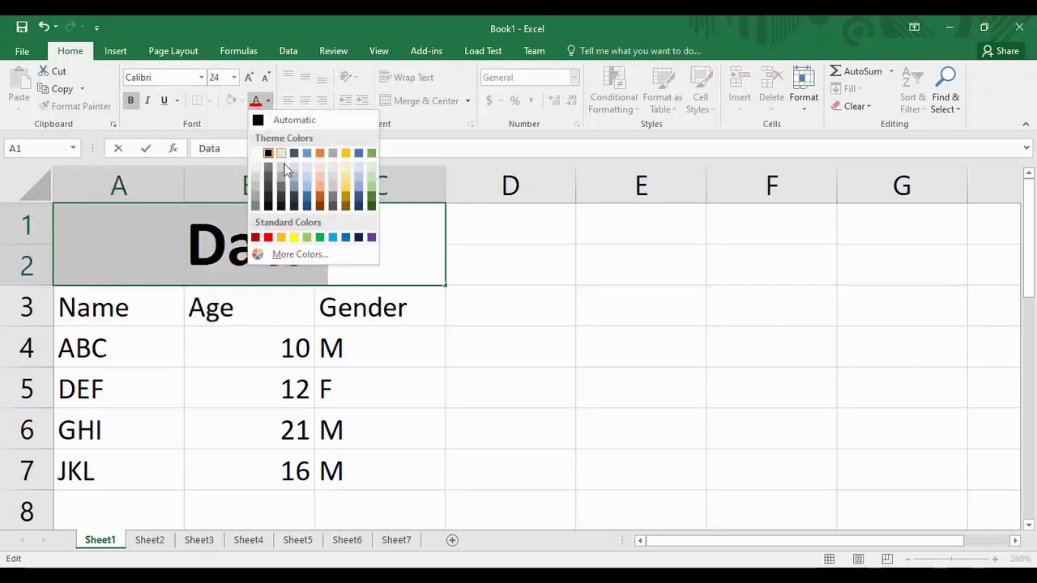
{"action": "left_click", "coordinate": [305, 202]}
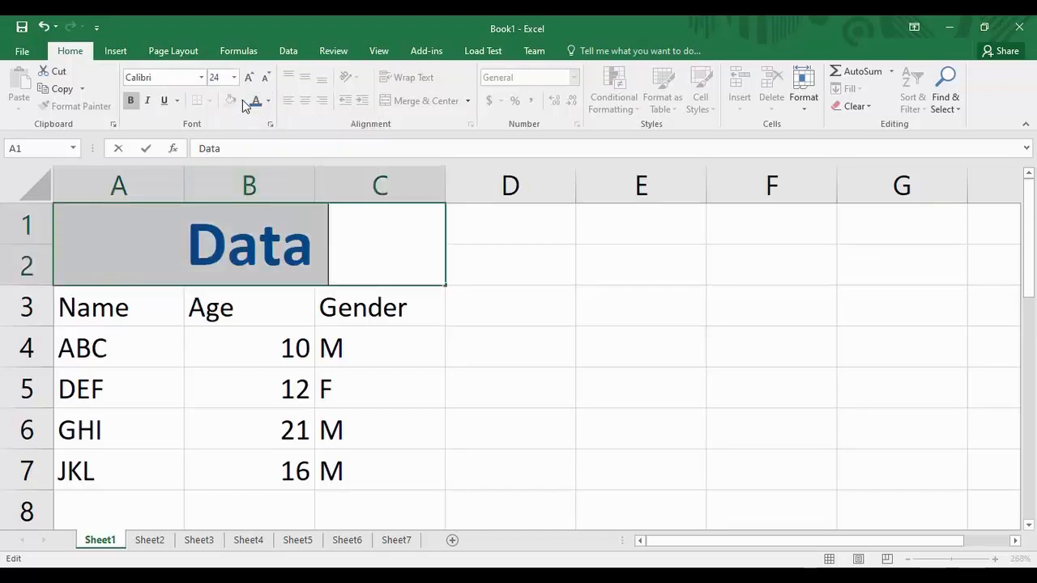
{"action": "left_click", "coordinate": [454, 328]}
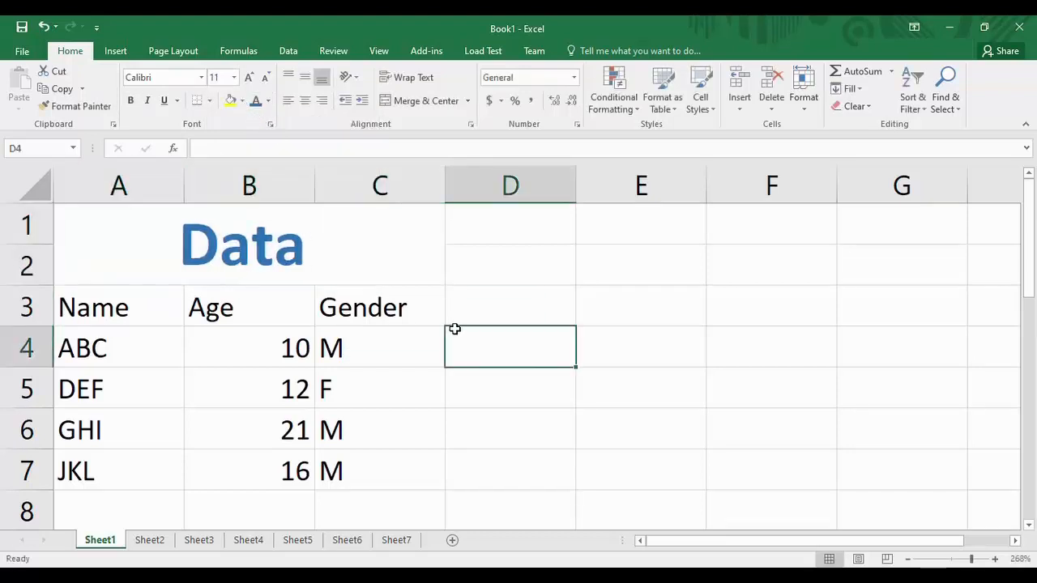
Make the whole of row 3, containing the Name, Age and Gender headers, bold and italic with a light green font color
{"action": "left_click", "coordinate": [120, 309]}
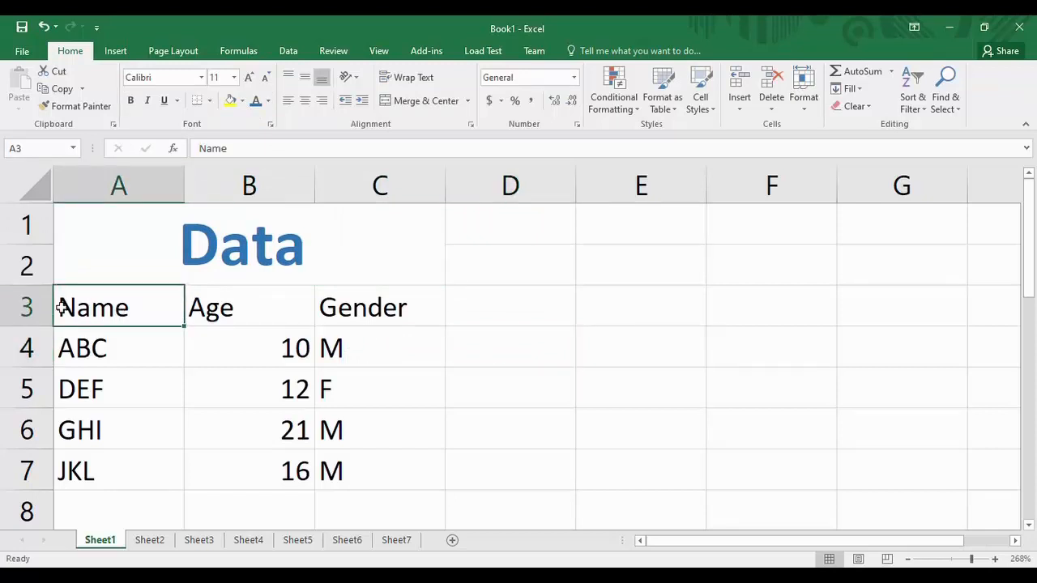
{"action": "left_click", "coordinate": [22, 304]}
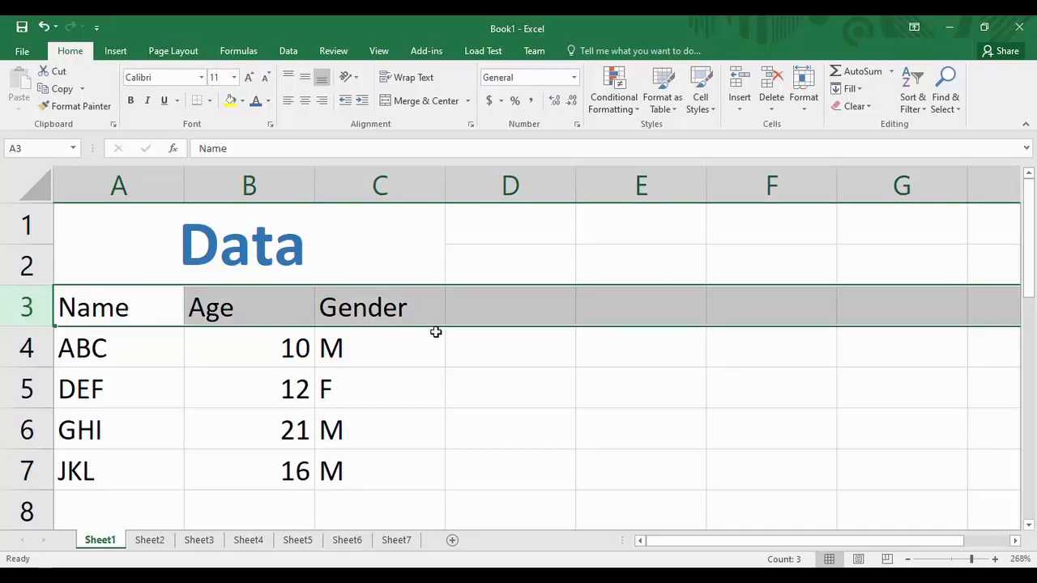
{"action": "left_click", "coordinate": [130, 101]}
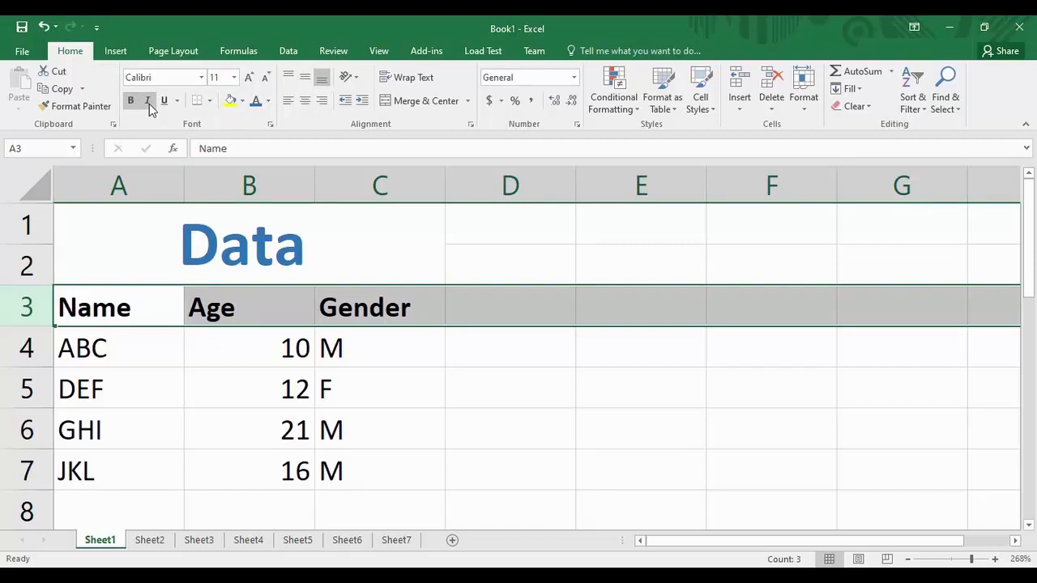
{"action": "left_click", "coordinate": [148, 102]}
{"action": "left_click", "coordinate": [269, 102]}
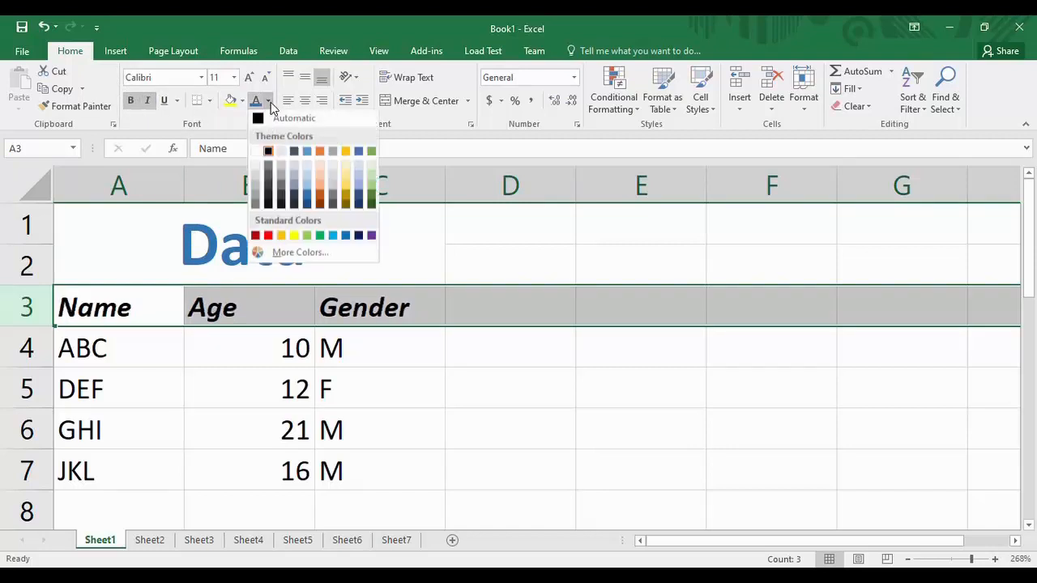
{"action": "left_click", "coordinate": [371, 182]}
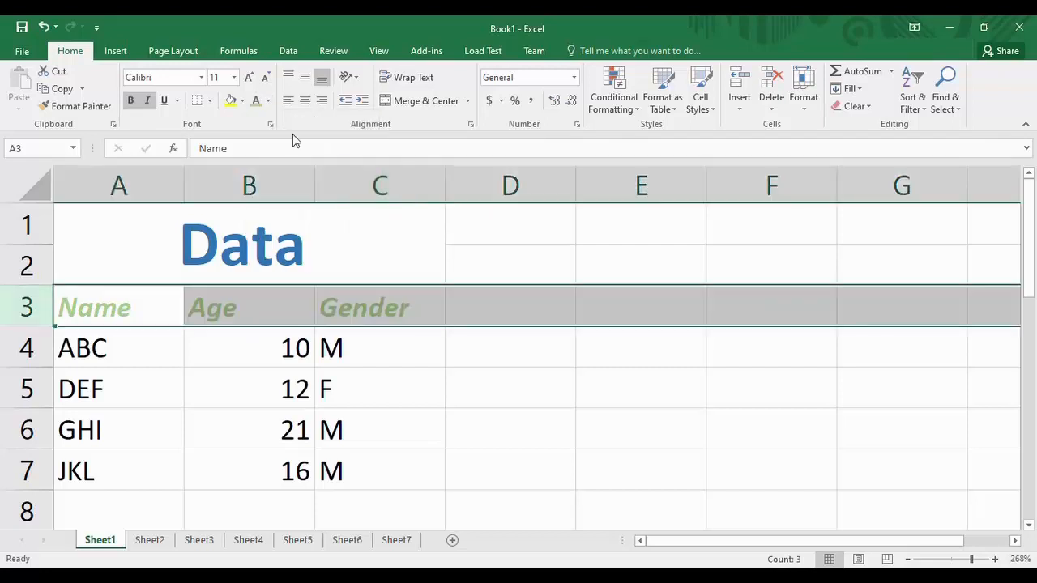
Fill the entire header row 3 with yellow
{"action": "left_click", "coordinate": [230, 101]}
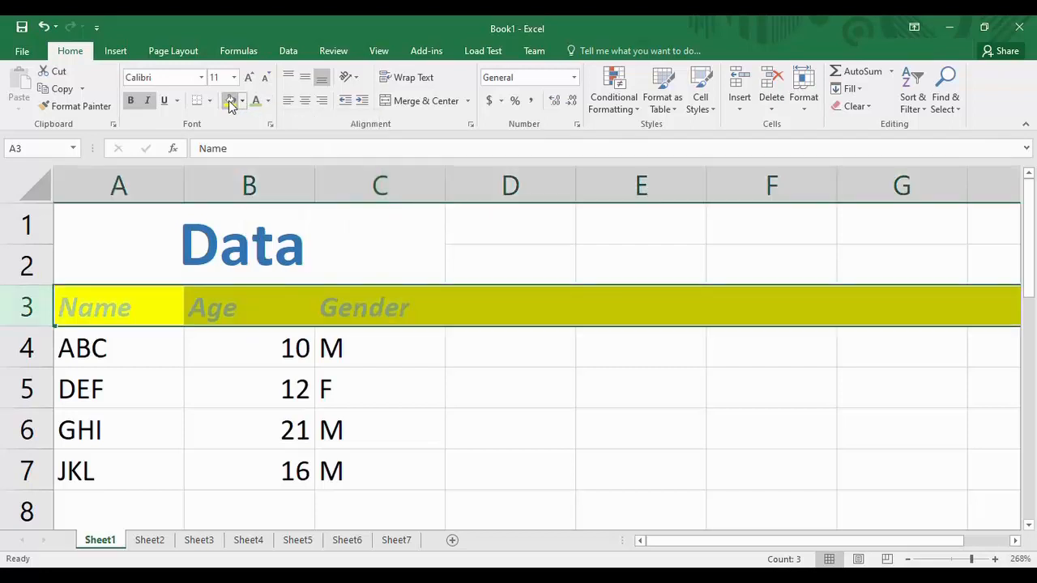
{"action": "left_click", "coordinate": [425, 388]}
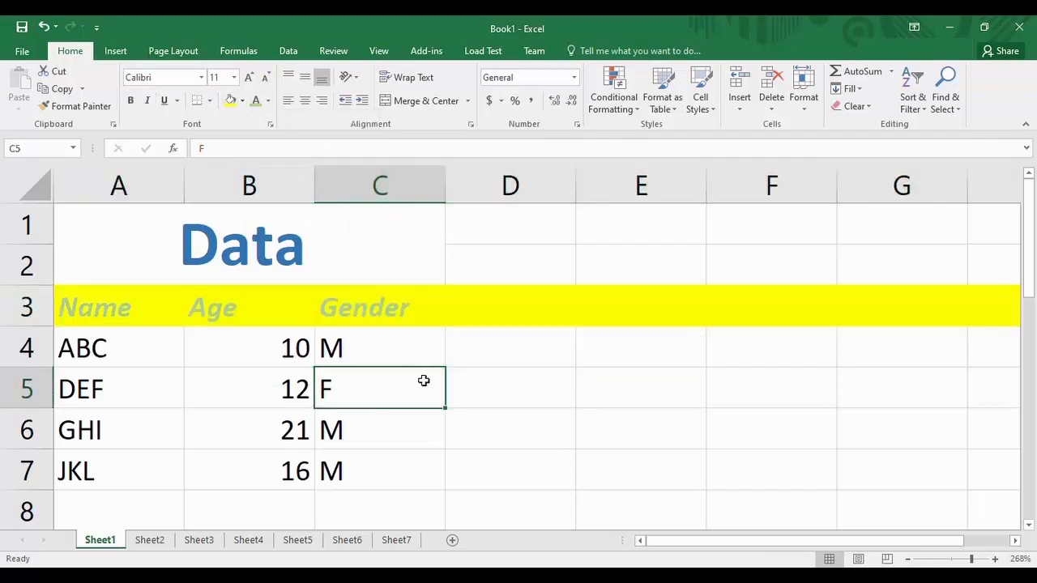
{"action": "left_click", "coordinate": [418, 320]}
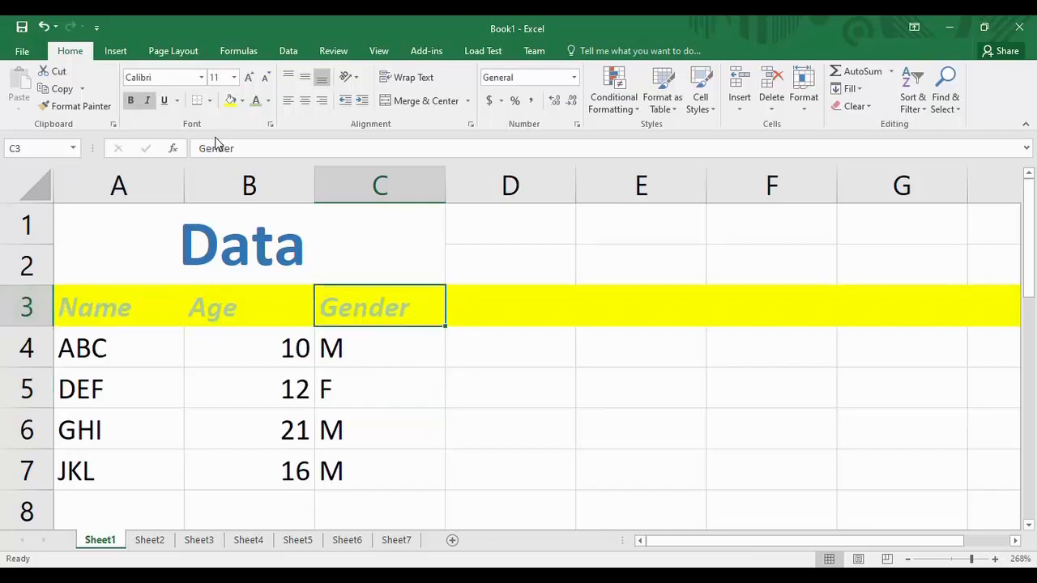
Set the fill color of the entire row 3 to white
{"action": "left_click", "coordinate": [22, 305]}
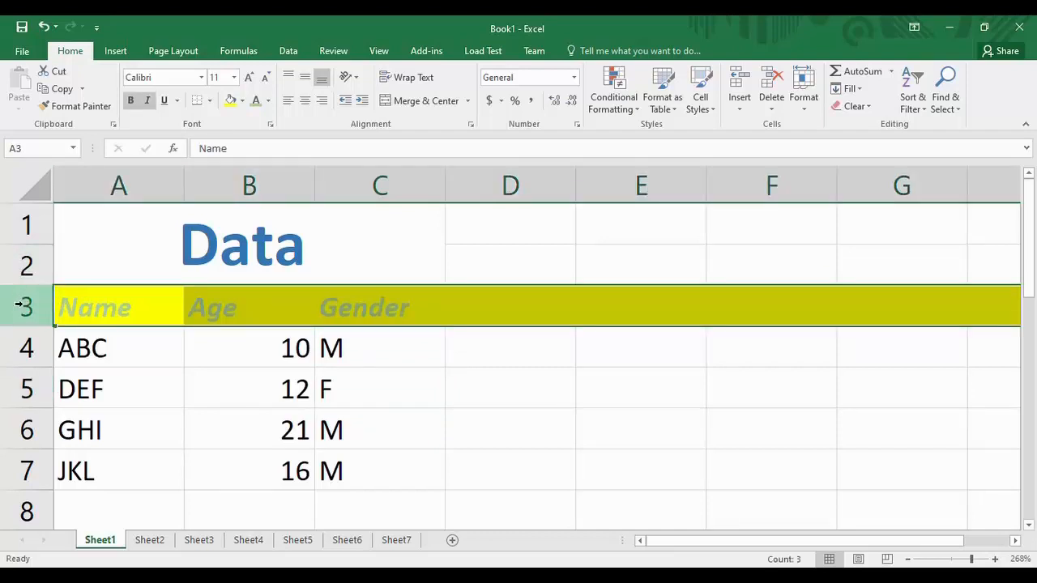
{"action": "left_click", "coordinate": [242, 101]}
{"action": "left_click", "coordinate": [233, 139]}
{"action": "left_click", "coordinate": [441, 321]}
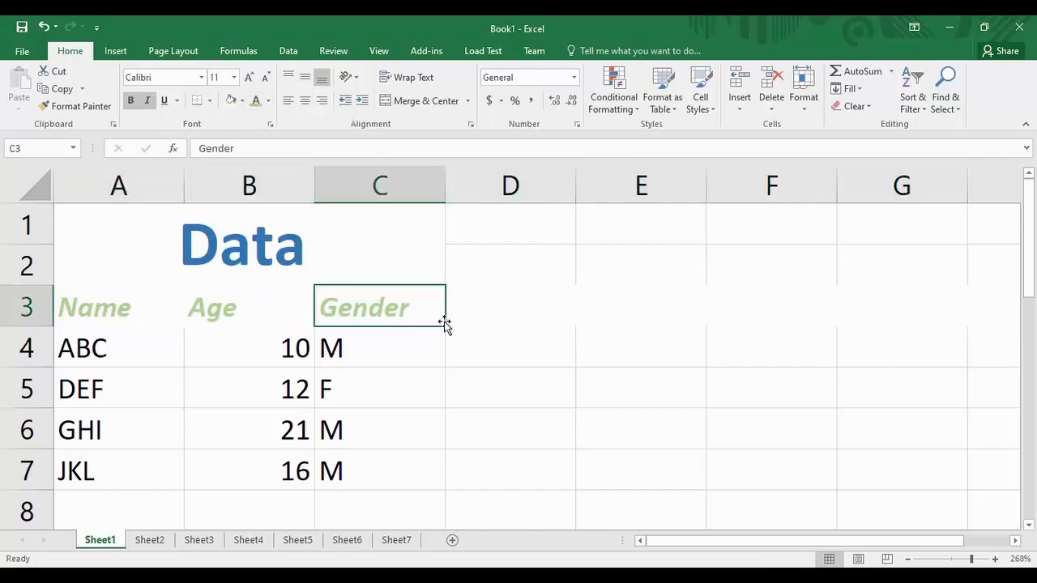
Fill only the header cells A3:C3 with yellow
{"action": "left_click_drag", "start_coordinate": [329, 307], "coordinate": [135, 310]}
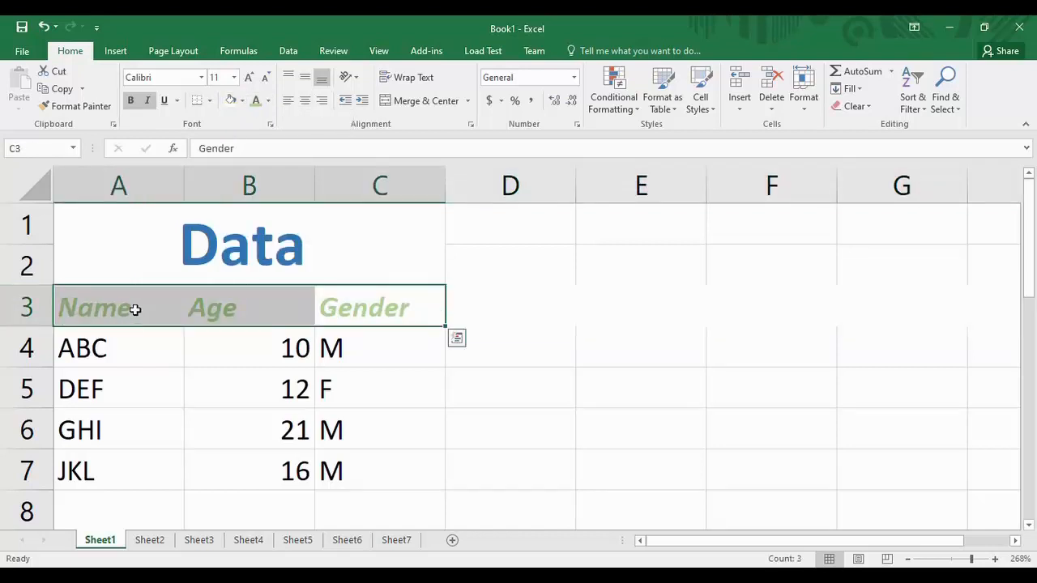
{"action": "left_click", "coordinate": [243, 100]}
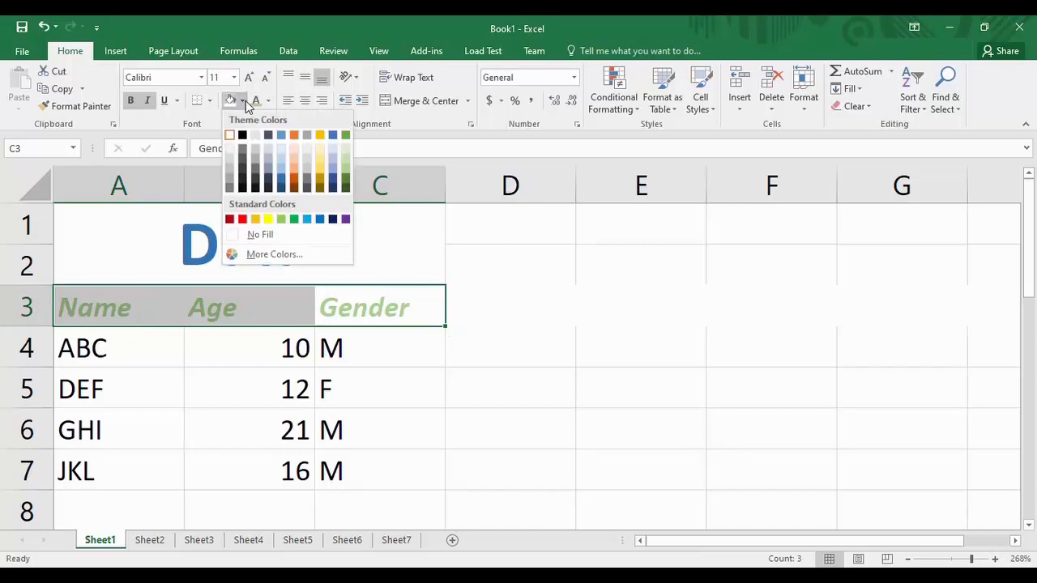
{"action": "left_click", "coordinate": [273, 221]}
{"action": "left_click", "coordinate": [400, 366]}
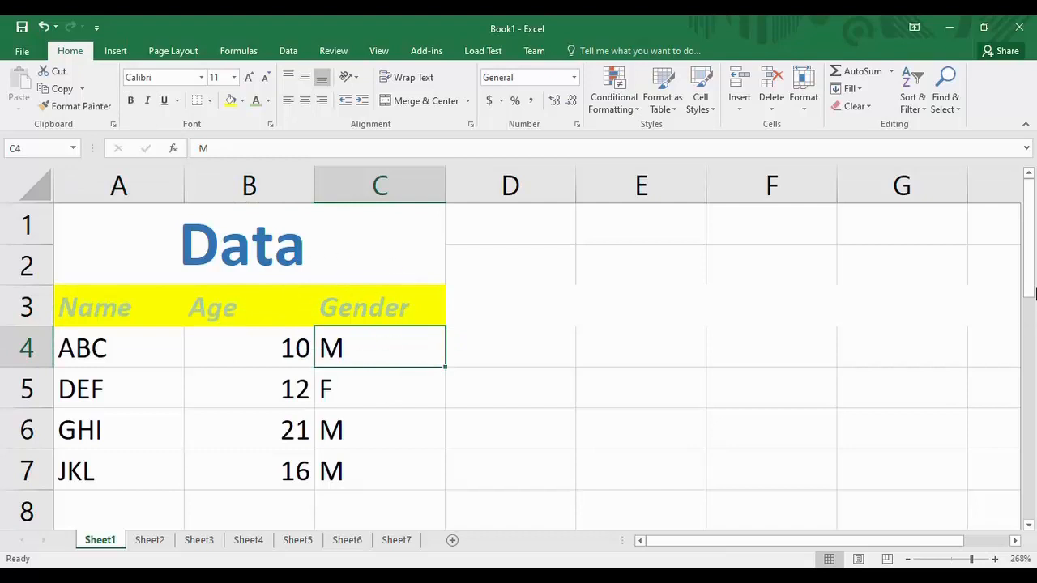
{"action": "left_click_drag", "start_coordinate": [1029, 296], "coordinate": [1029, 301]}
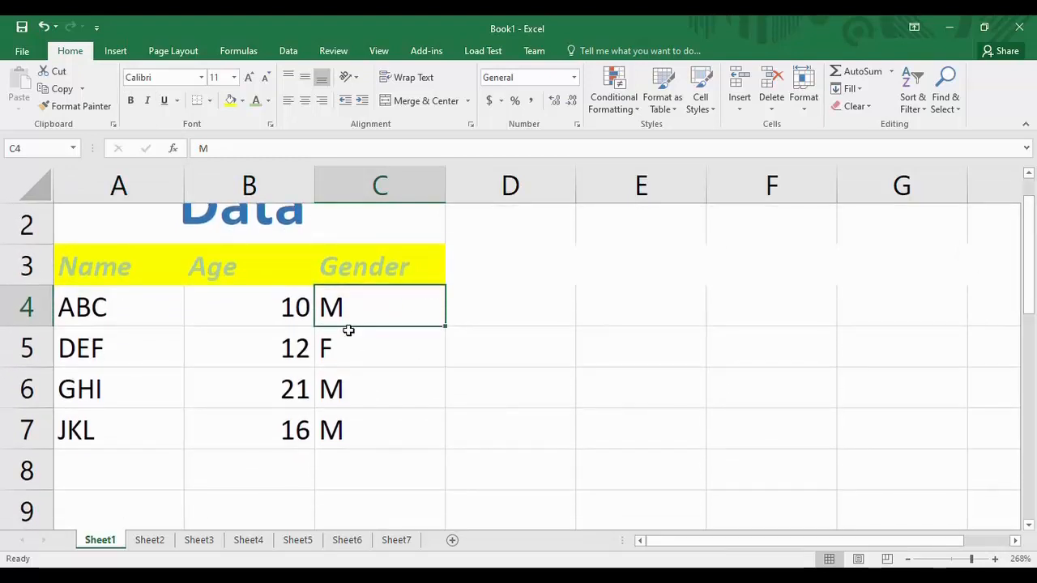
{"action": "left_click", "coordinate": [59, 298]}
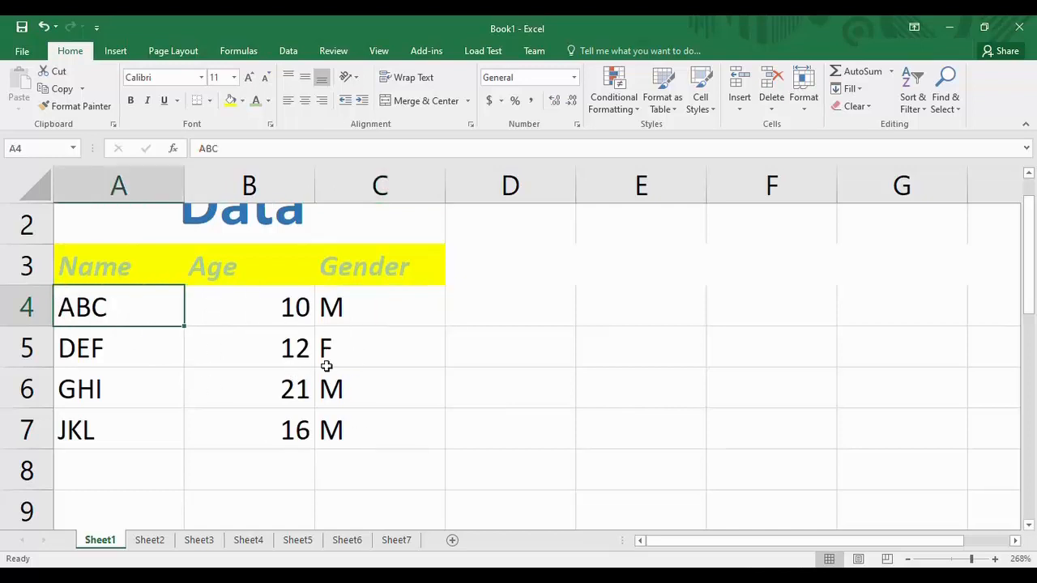
{"action": "left_click_drag", "start_coordinate": [1035, 294], "coordinate": [1034, 286]}
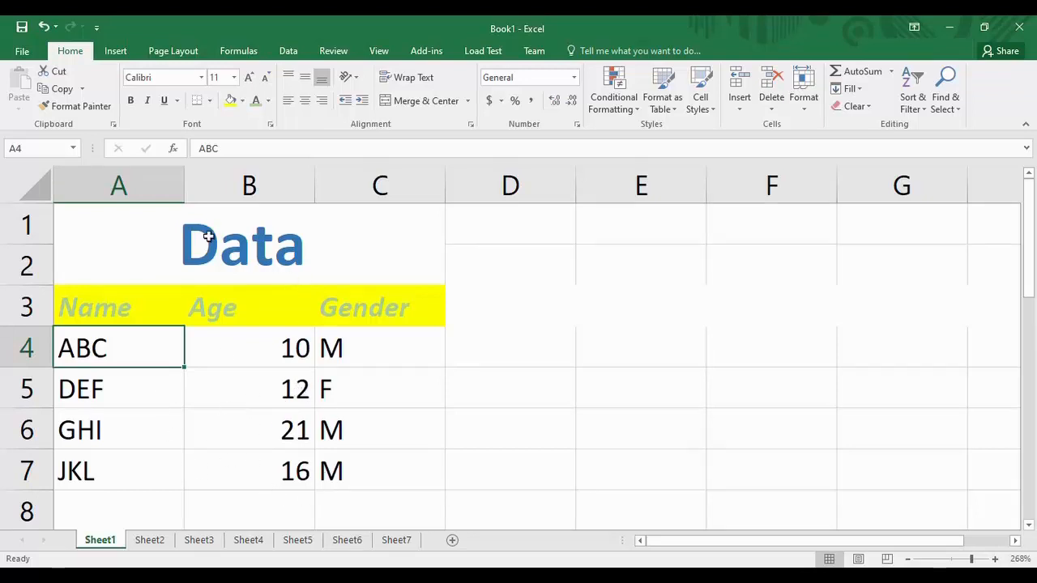
Autofit columns A to C of the table to the width of their contents
{"action": "left_click", "coordinate": [116, 240]}
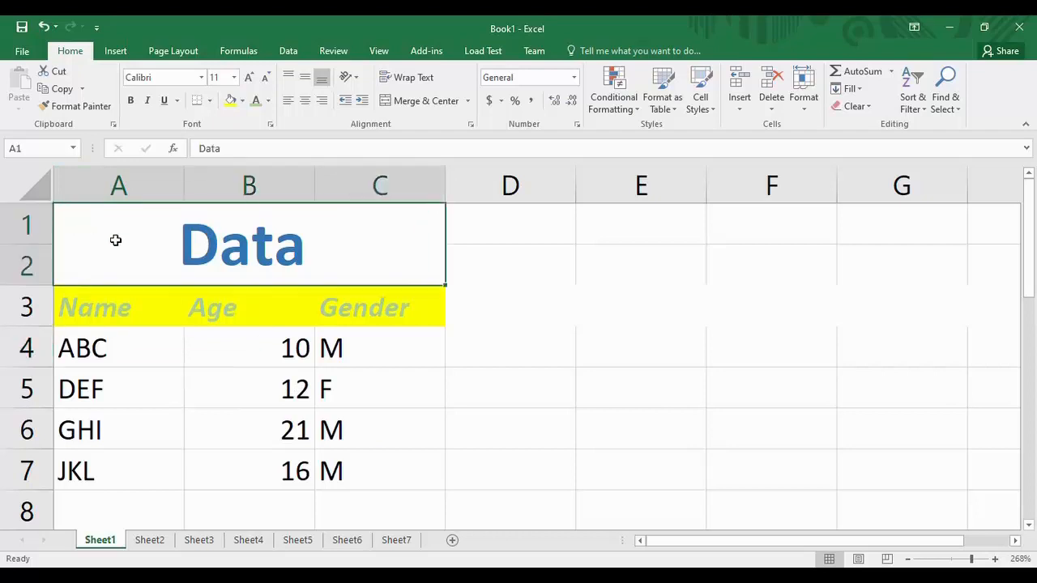
{"action": "left_click_drag", "start_coordinate": [182, 282], "coordinate": [408, 485]}
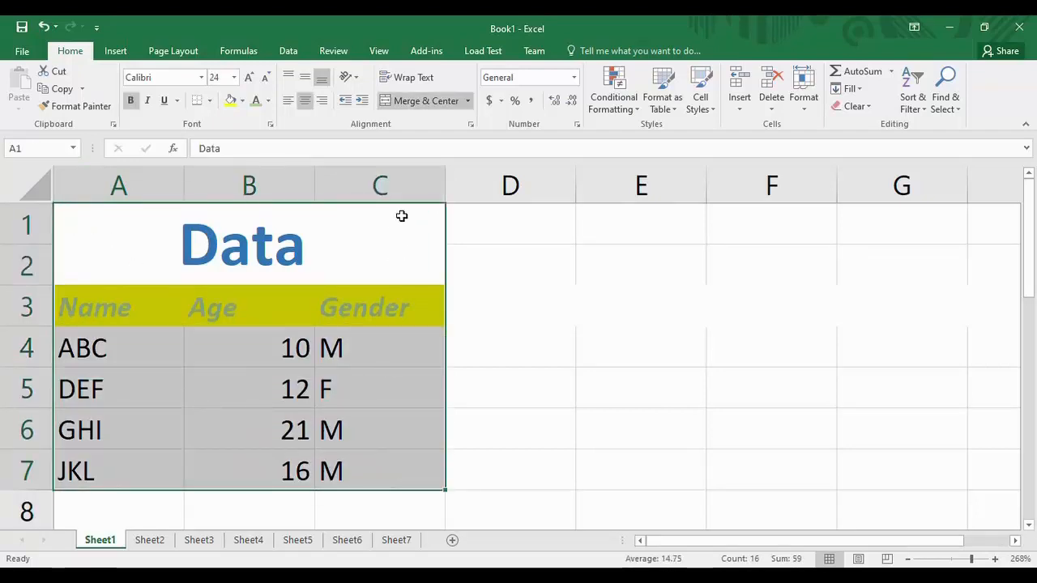
{"action": "double_click", "coordinate": [313, 187]}
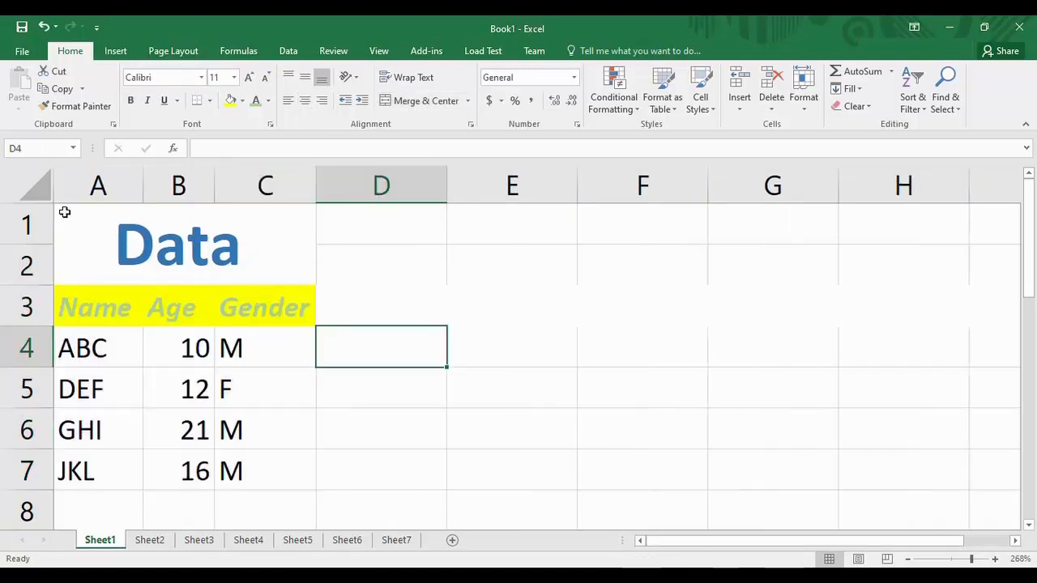
Narrow column C below the width of its "Gender" header, and widen it again to fit the header
{"action": "left_click_drag", "start_coordinate": [65, 211], "coordinate": [245, 483]}
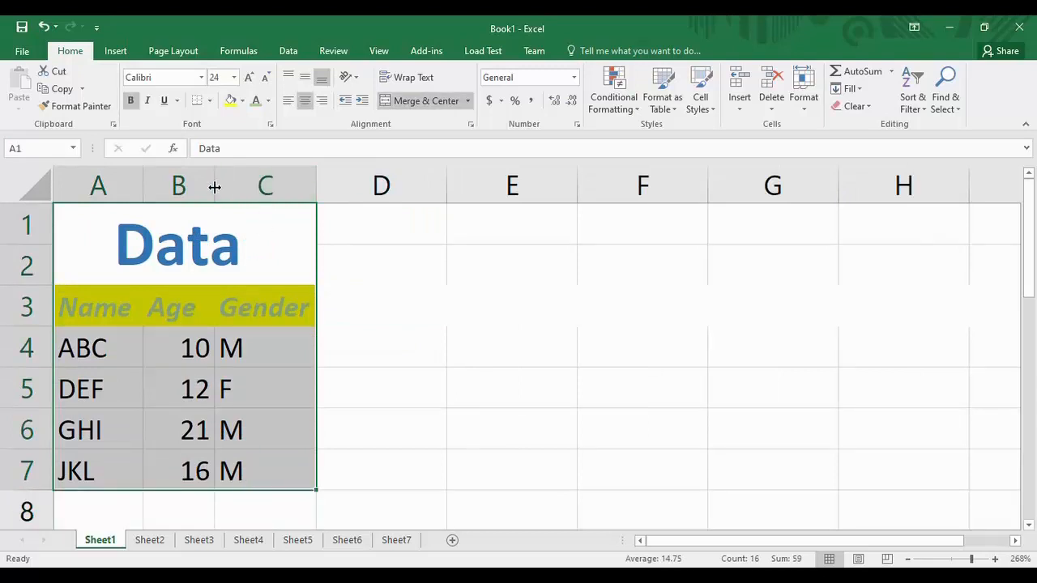
{"action": "left_click_drag", "start_coordinate": [311, 190], "coordinate": [255, 191]}
{"action": "left_click", "coordinate": [311, 338]}
{"action": "left_click", "coordinate": [256, 306]}
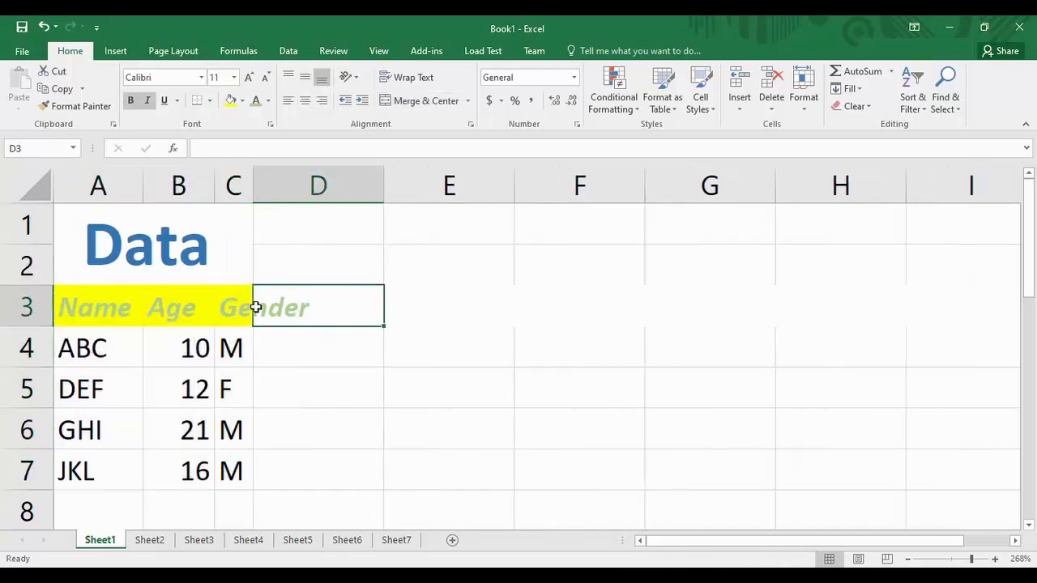
{"action": "left_click", "coordinate": [243, 318]}
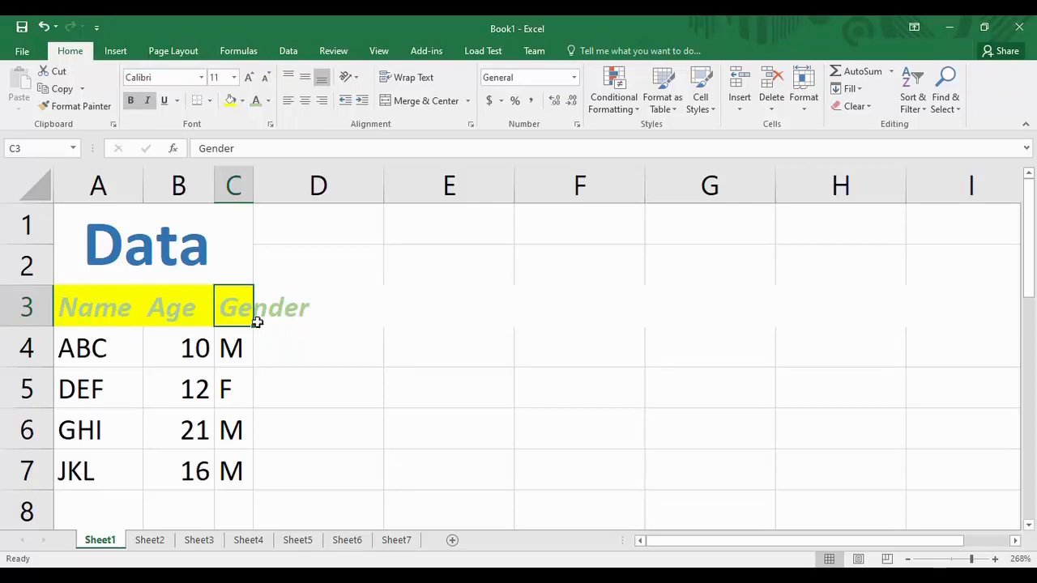
{"action": "left_click_drag", "start_coordinate": [250, 192], "coordinate": [316, 195]}
{"action": "left_click", "coordinate": [332, 294]}
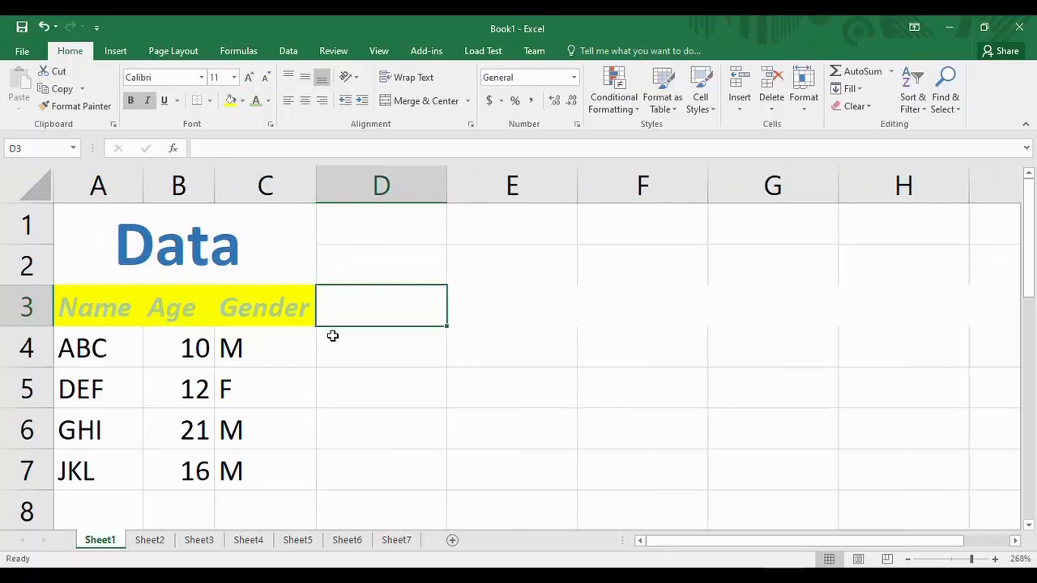
Fill the data cells A4:C7 with light gray
{"action": "left_click", "coordinate": [299, 484]}
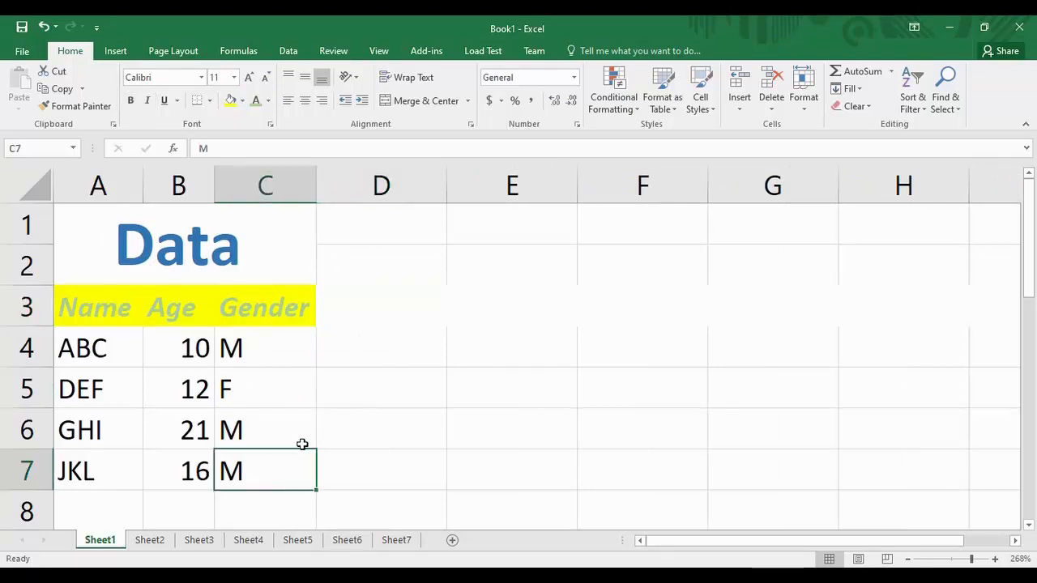
{"action": "left_click_drag", "start_coordinate": [308, 485], "coordinate": [97, 343]}
{"action": "left_click", "coordinate": [243, 101]}
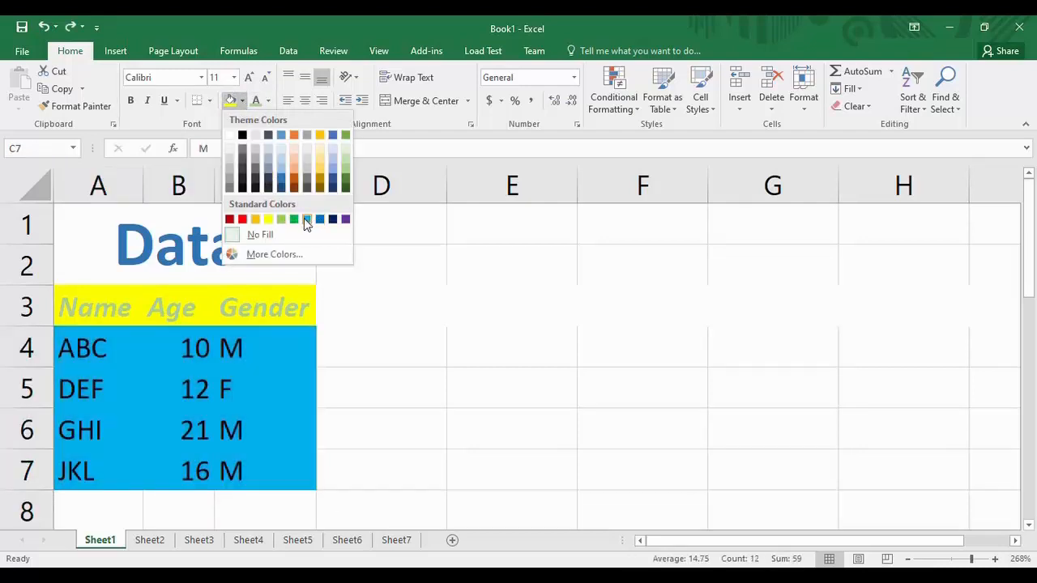
{"action": "left_click", "coordinate": [306, 158]}
{"action": "left_click", "coordinate": [394, 364]}
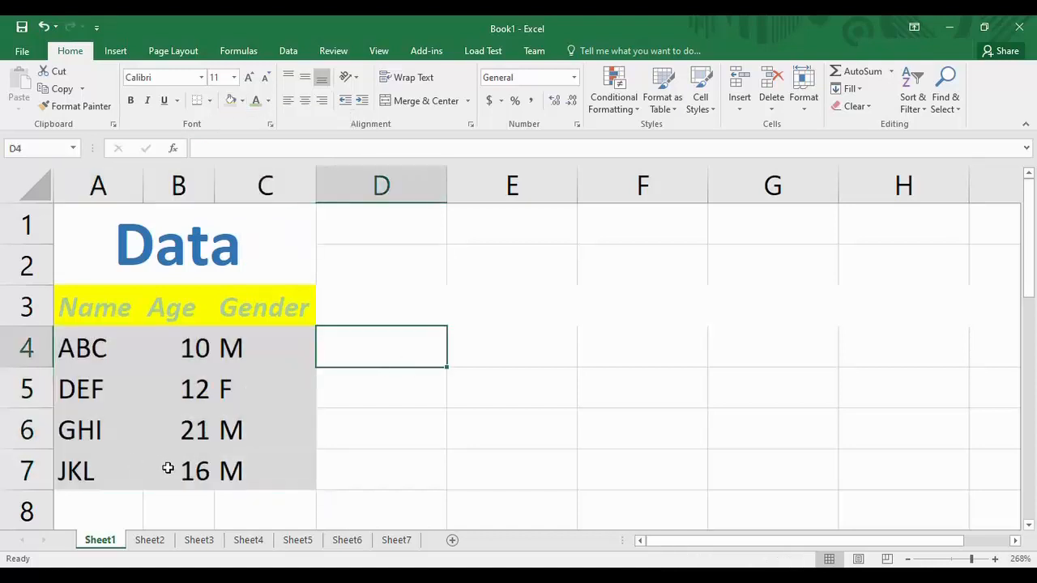
{"action": "left_click", "coordinate": [269, 241]}
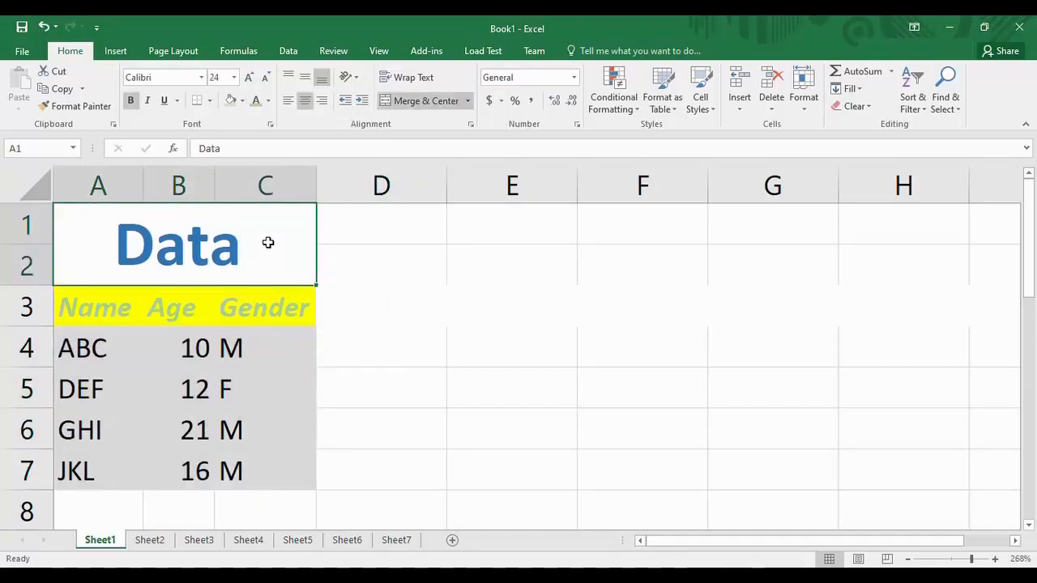
{"action": "left_click", "coordinate": [389, 308]}
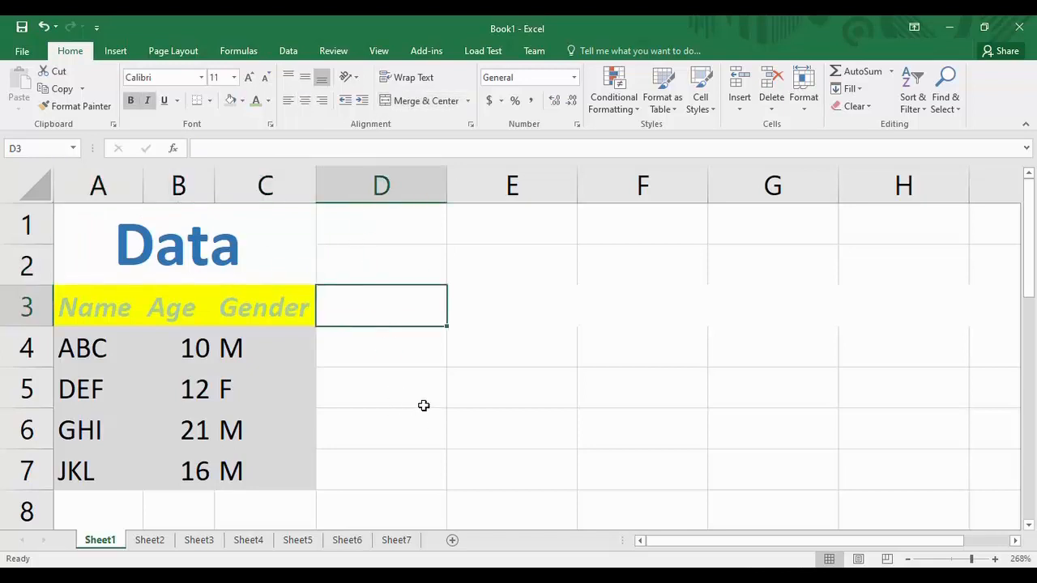